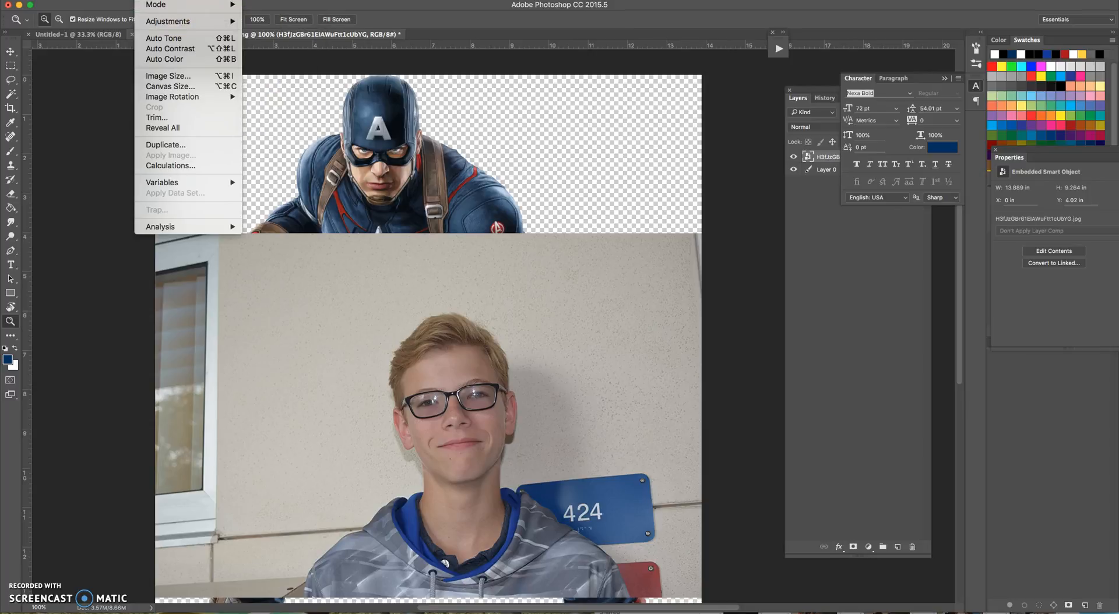
# Set the canvas width to 17 inches, keeping the artwork centred.
pyautogui.click(195, 86)
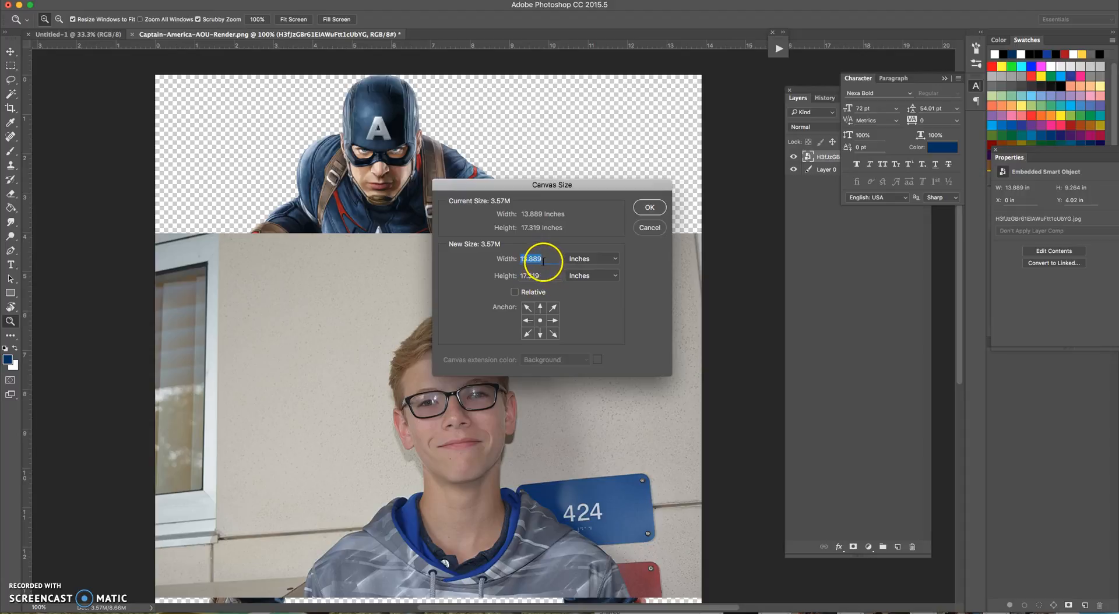
pyautogui.write('17')
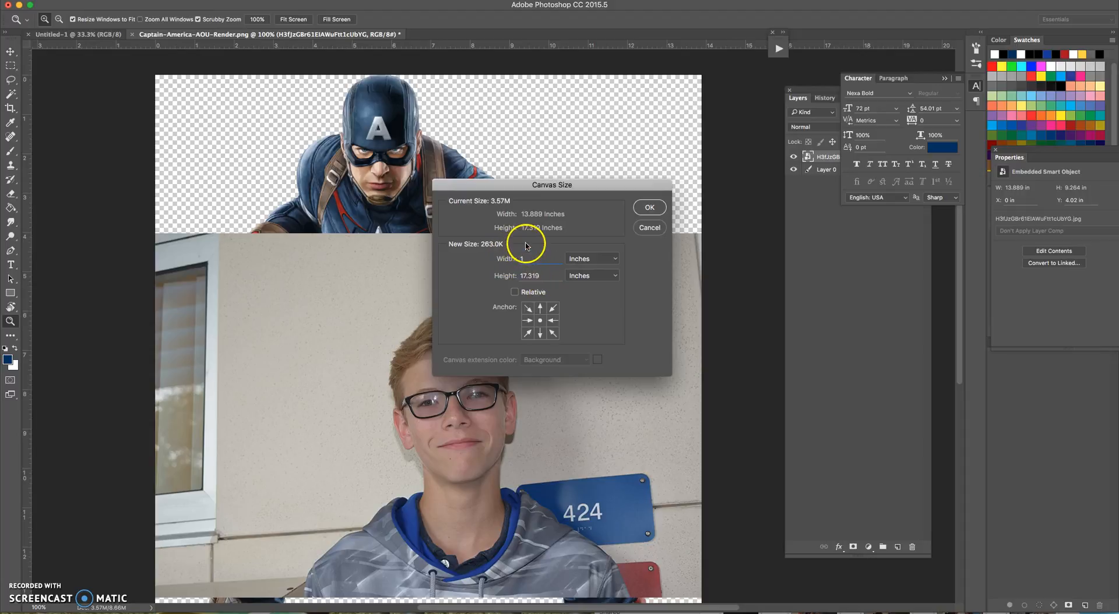
pyautogui.click(647, 208)
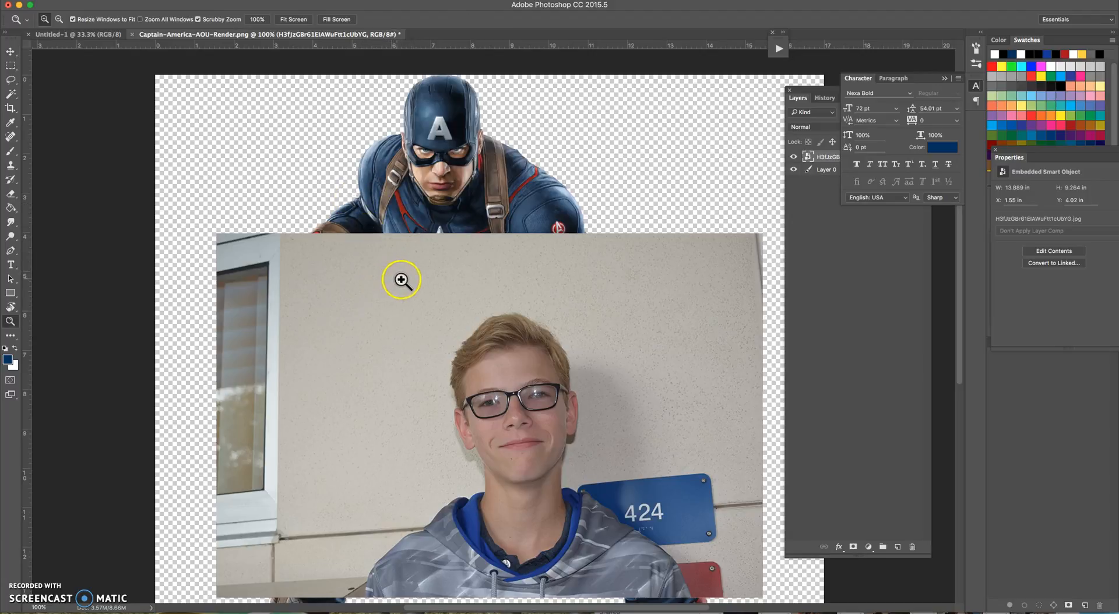
# Move the portrait photo up and to the right, and shift the Captain America figure to the canvas's left edge.
pyautogui.press('v')
pyautogui.moveTo(484, 305); pyautogui.dragTo(559, 251)
pyautogui.moveTo(433, 145); pyautogui.dragTo(385, 145)
# Scale the Captain America figure down proportionally, keeping its feet in the lower-left corner of the canvas.
pyautogui.press('z')
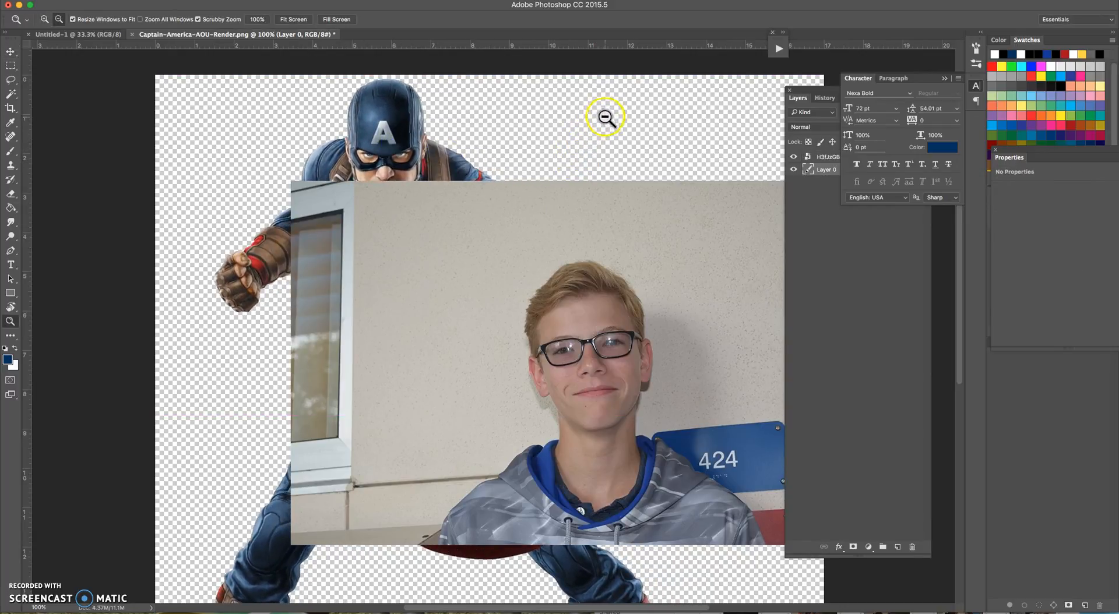
pyautogui.keyDown('alt'); pyautogui.click(605, 116); pyautogui.keyUp('alt')
pyautogui.keyDown('alt'); pyautogui.click(583, 152); pyautogui.keyUp('alt')
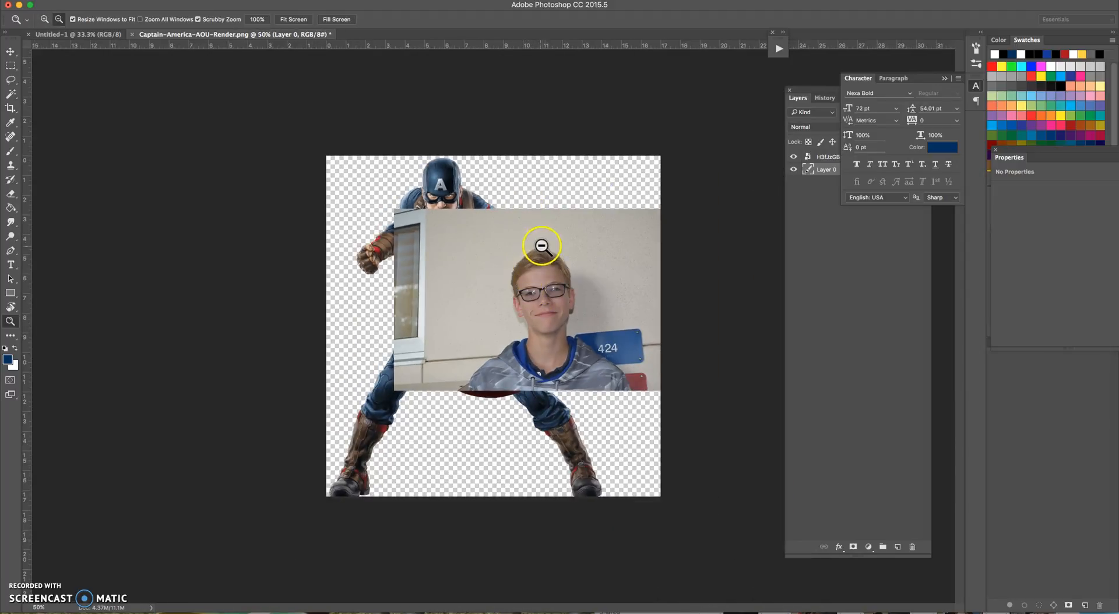
pyautogui.keyDown('alt'); pyautogui.click(539, 246); pyautogui.keyUp('alt')
pyautogui.press('v')
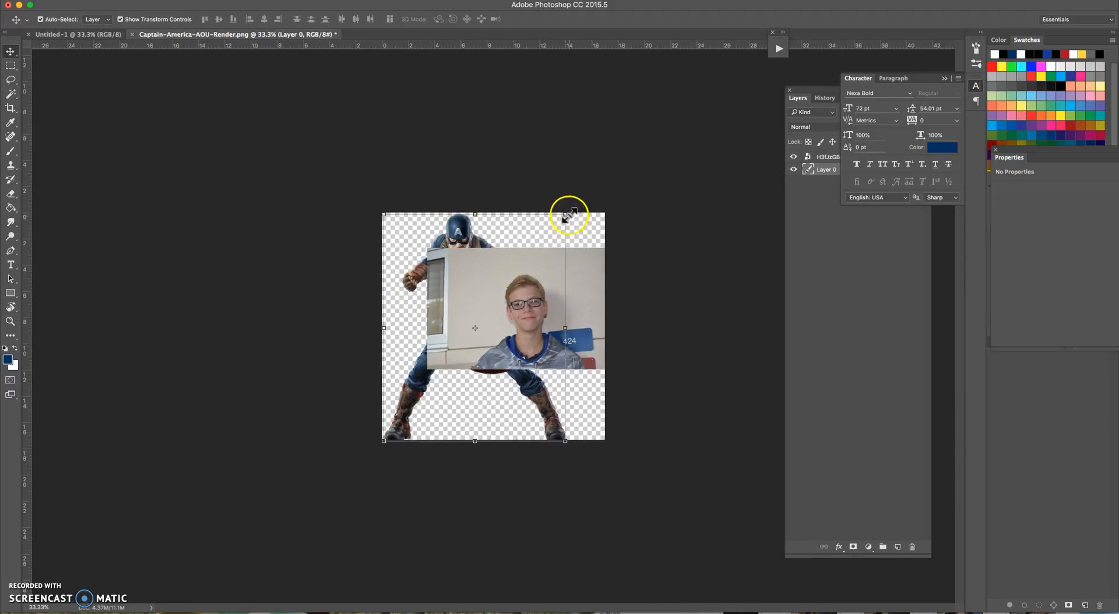
pyautogui.moveTo(565, 214); pyautogui.dragTo(527, 262)
pyautogui.press('Return')
# Reposition the portrait photo over the upper body of the Captain America figure.
pyautogui.moveTo(565, 312); pyautogui.dragTo(541, 344)
pyautogui.click(543, 322)
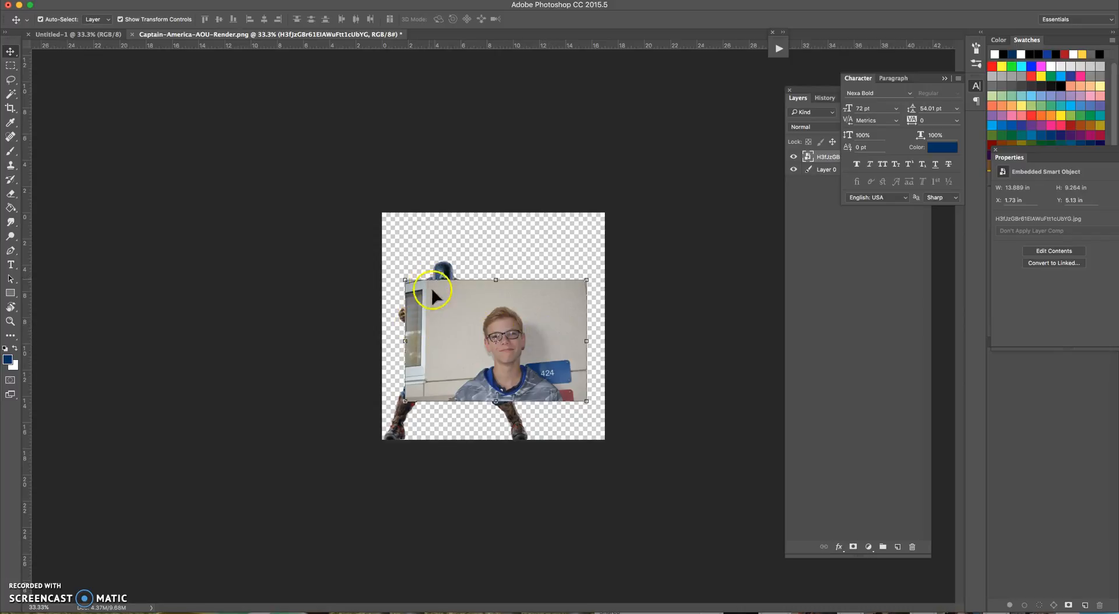
pyautogui.moveTo(507, 335); pyautogui.dragTo(500, 297)
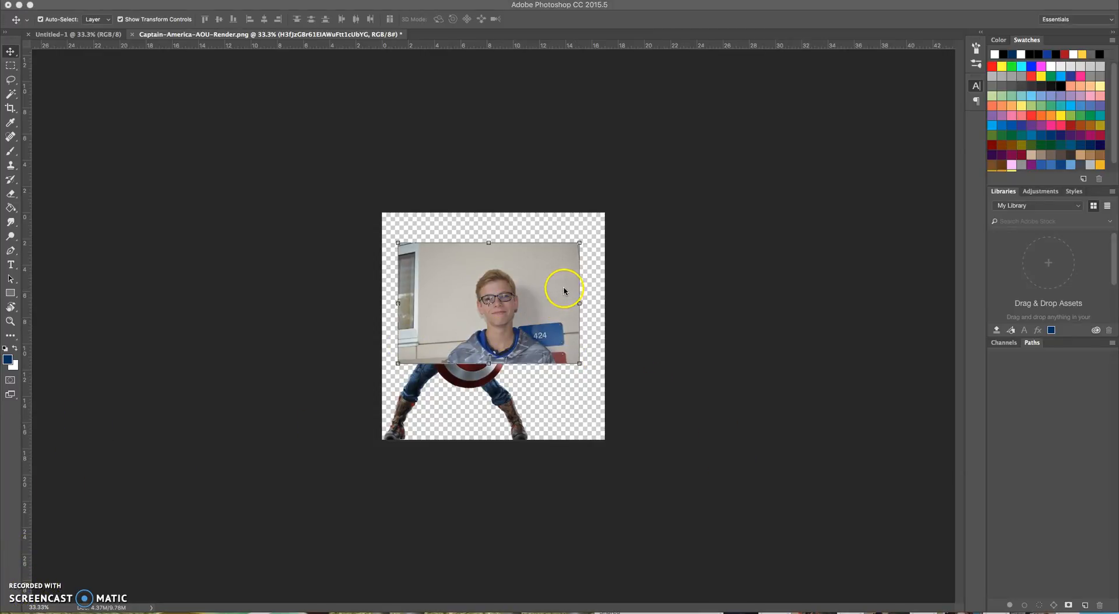
# Rename the Captain America layer to "cap" and the portrait photo layer to "student".
pyautogui.click(550, 286)
pyautogui.press('z')
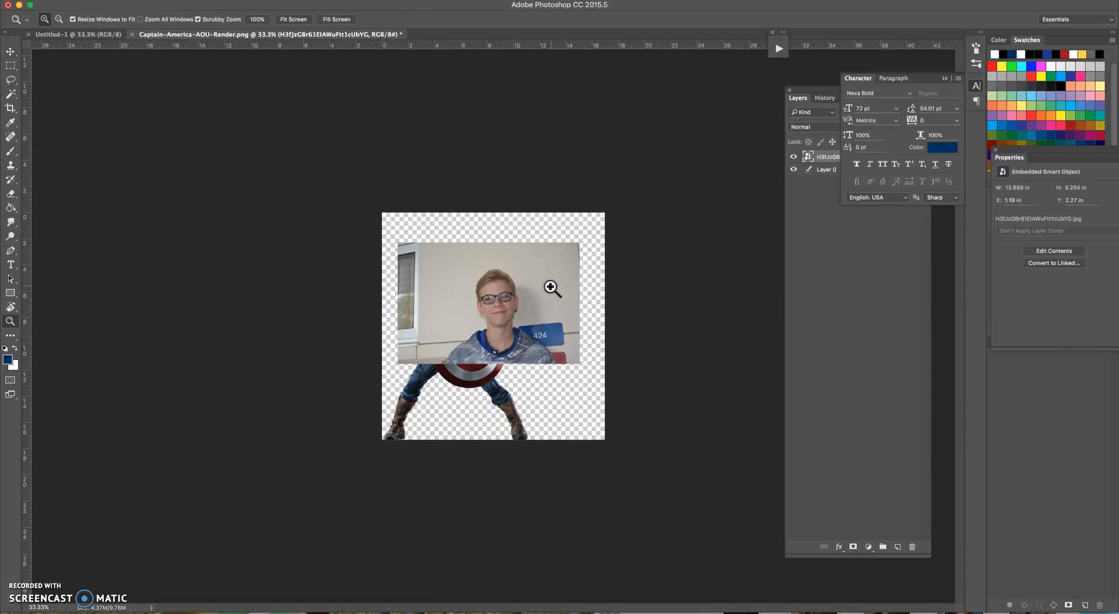
pyautogui.click(557, 289)
pyautogui.click(560, 289)
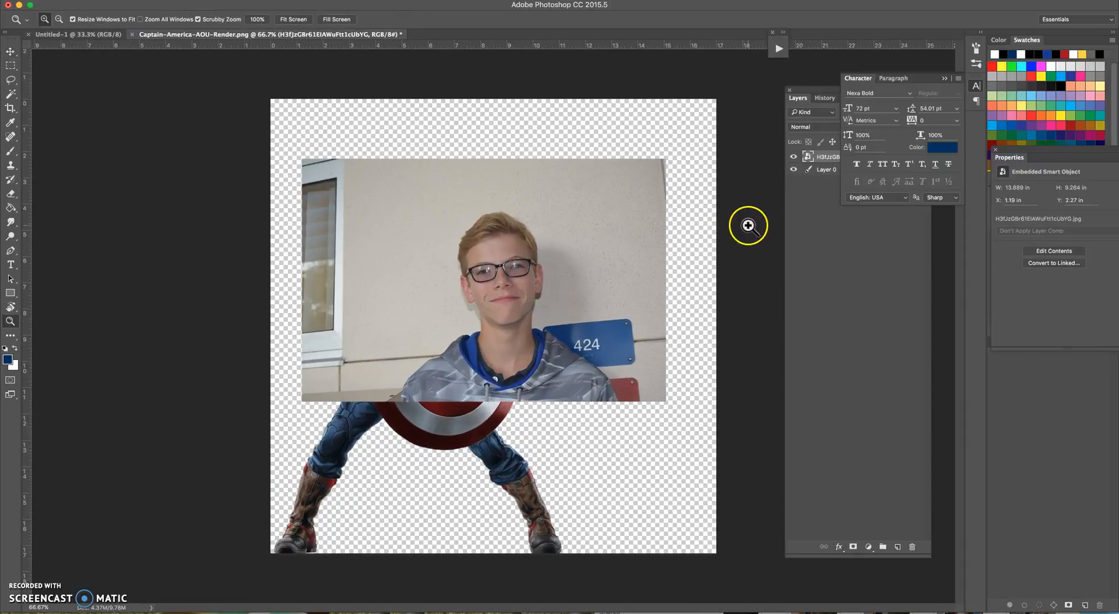
pyautogui.click(812, 195)
pyautogui.click(794, 170)
pyautogui.click(794, 170)
pyautogui.doubleClick(828, 170)
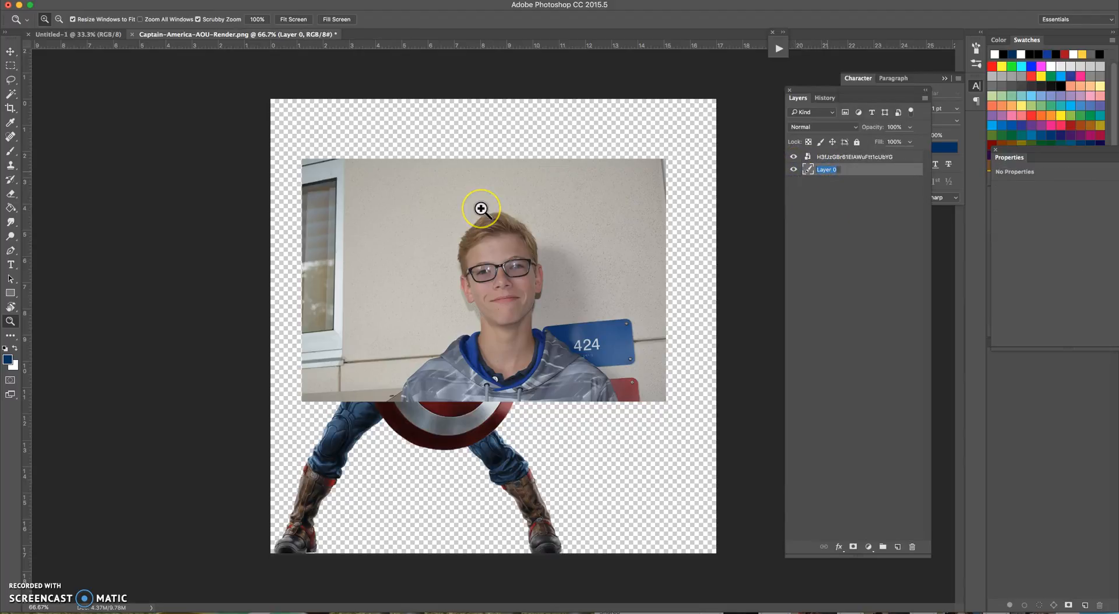
pyautogui.click(841, 187)
pyautogui.doubleClick(837, 158)
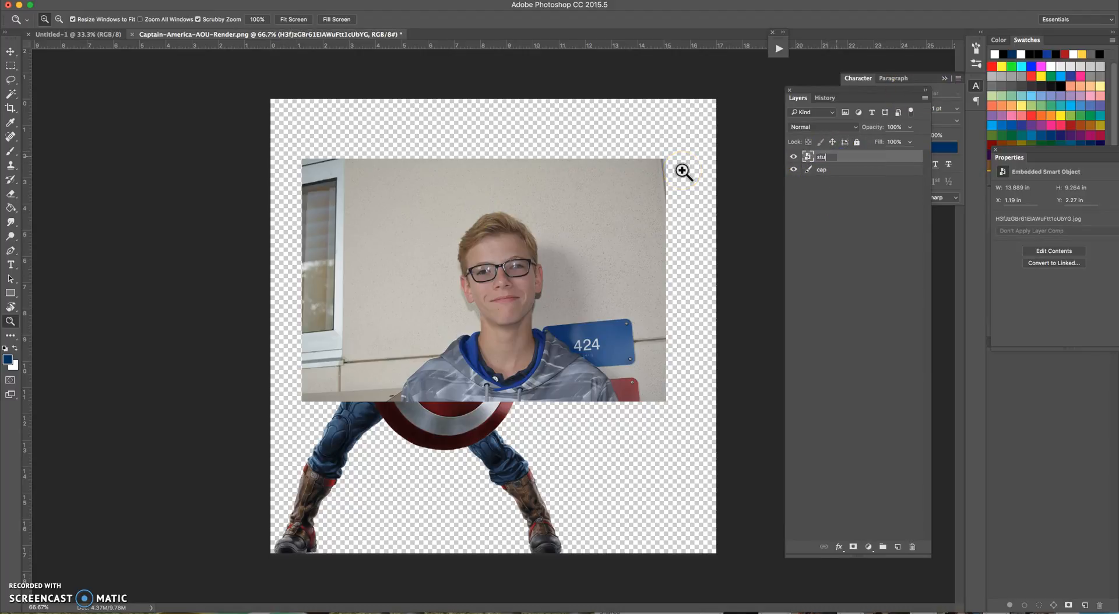
pyautogui.press('Return')
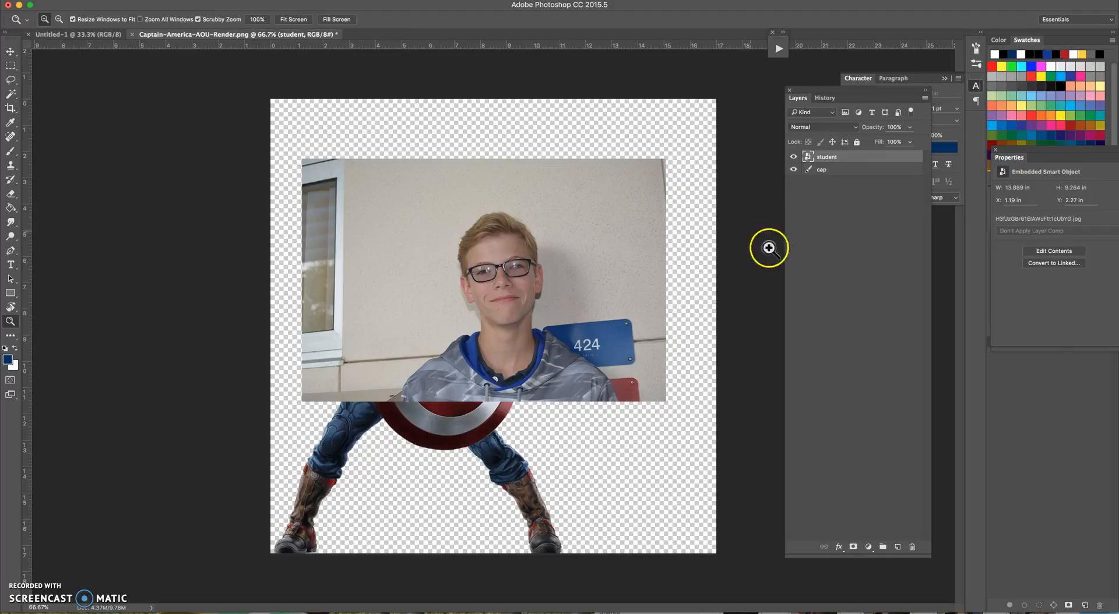
# Add a layer mask to the student layer and make the mask active.
pyautogui.click(838, 170)
pyautogui.click(817, 158)
pyautogui.moveTo(836, 166); pyautogui.dragTo(855, 548)
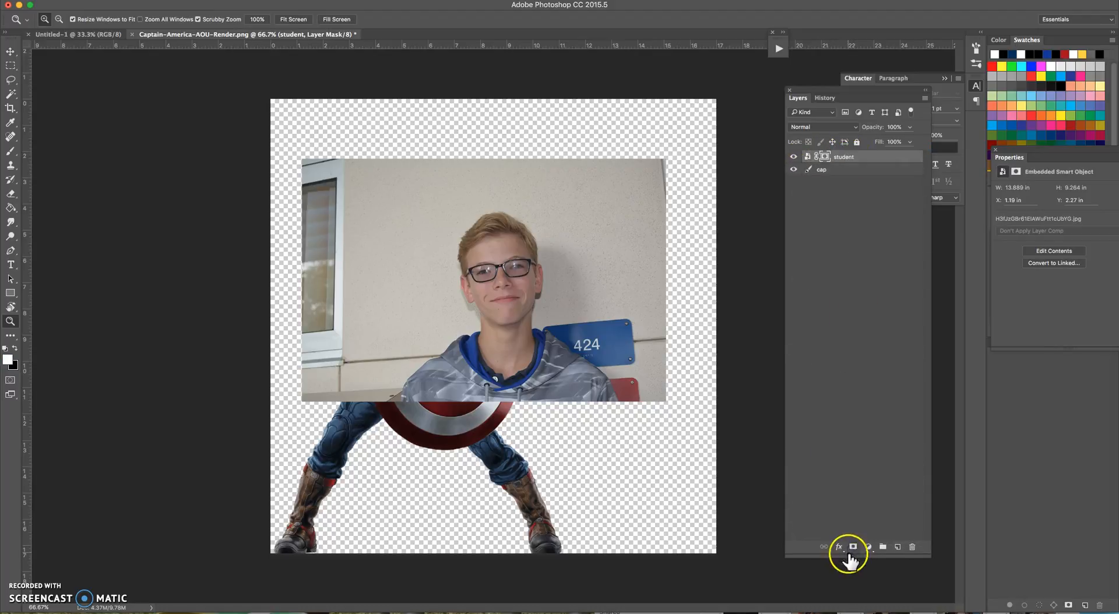
pyautogui.click(825, 157)
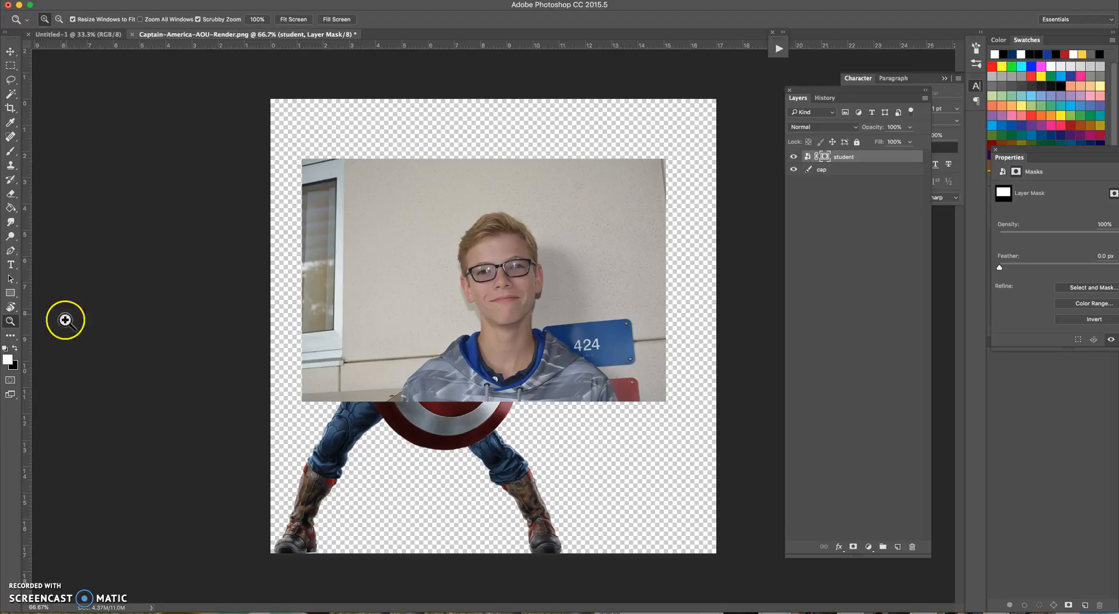
# Paint black on the student mask at 100% brush opacity to start revealing Captain America's head and torso.
pyautogui.click(16, 349)
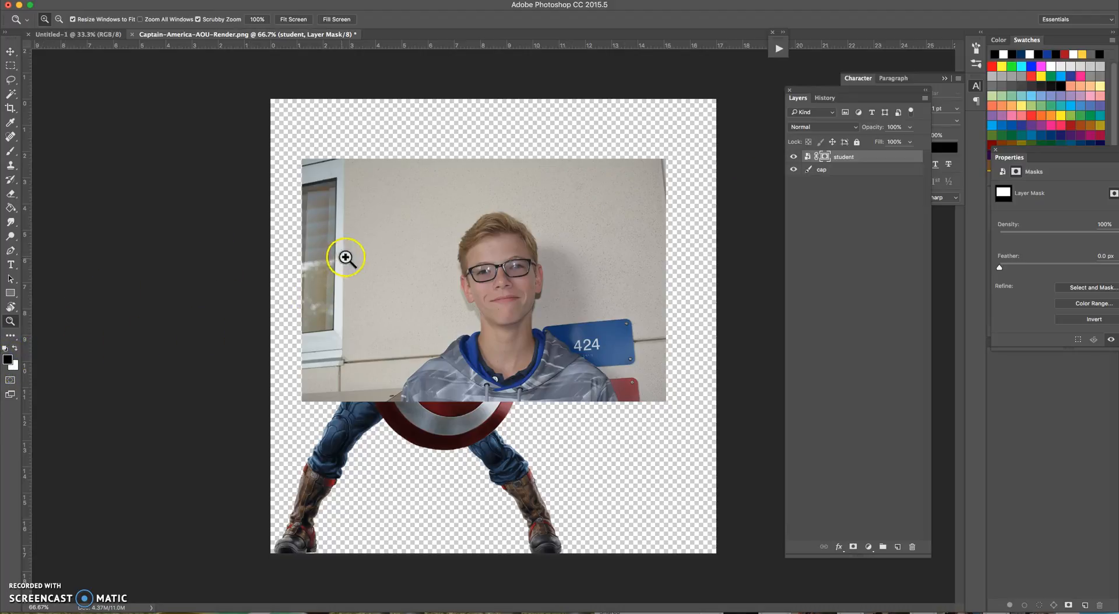
pyautogui.press('b')
pyautogui.moveTo(402, 258)
pyautogui.mouseDown()
pyautogui.moveTo(407, 227)
pyautogui.moveTo(383, 212)
pyautogui.moveTo(389, 272)
pyautogui.moveTo(400, 180)
pyautogui.moveTo(408, 278)
pyautogui.moveTo(400, 237)
pyautogui.moveTo(369, 200)
pyautogui.moveTo(390, 205)
pyautogui.moveTo(399, 225)
pyautogui.moveTo(390, 218)
pyautogui.mouseUp()
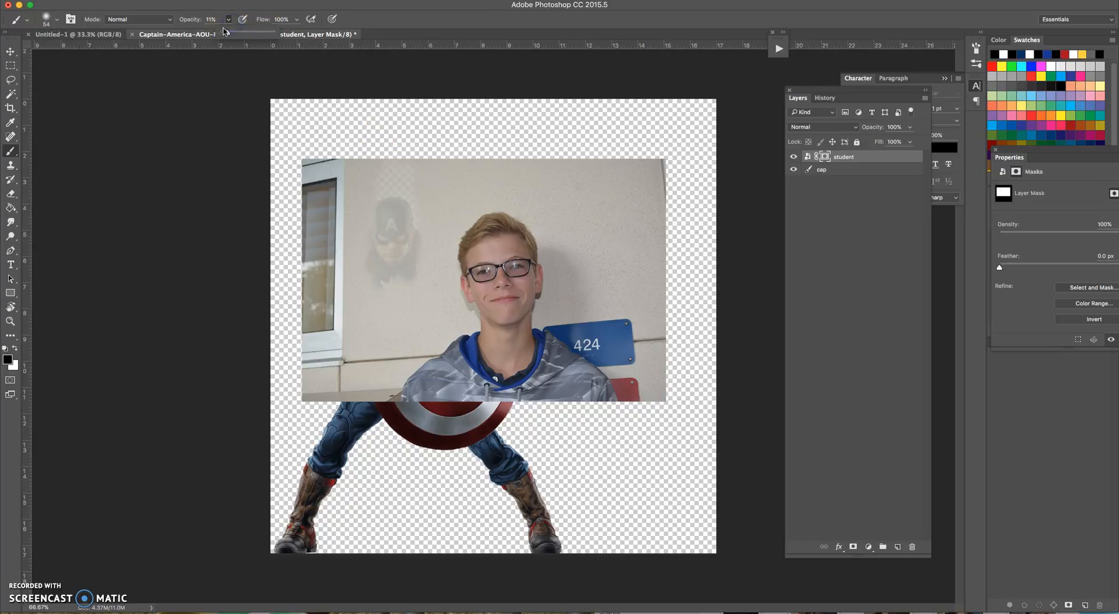
pyautogui.moveTo(400, 262)
pyautogui.mouseDown()
pyautogui.moveTo(387, 250)
pyautogui.moveTo(382, 188)
pyautogui.mouseUp()
pyautogui.moveTo(392, 284)
pyautogui.mouseDown()
pyautogui.moveTo(371, 186)
pyautogui.moveTo(342, 237)
pyautogui.moveTo(380, 196)
pyautogui.moveTo(388, 231)
pyautogui.mouseUp()
# Enlarge the soft brush to 268 px and mask out the wall, window and signs around the student.
pyautogui.rightClick(388, 235)
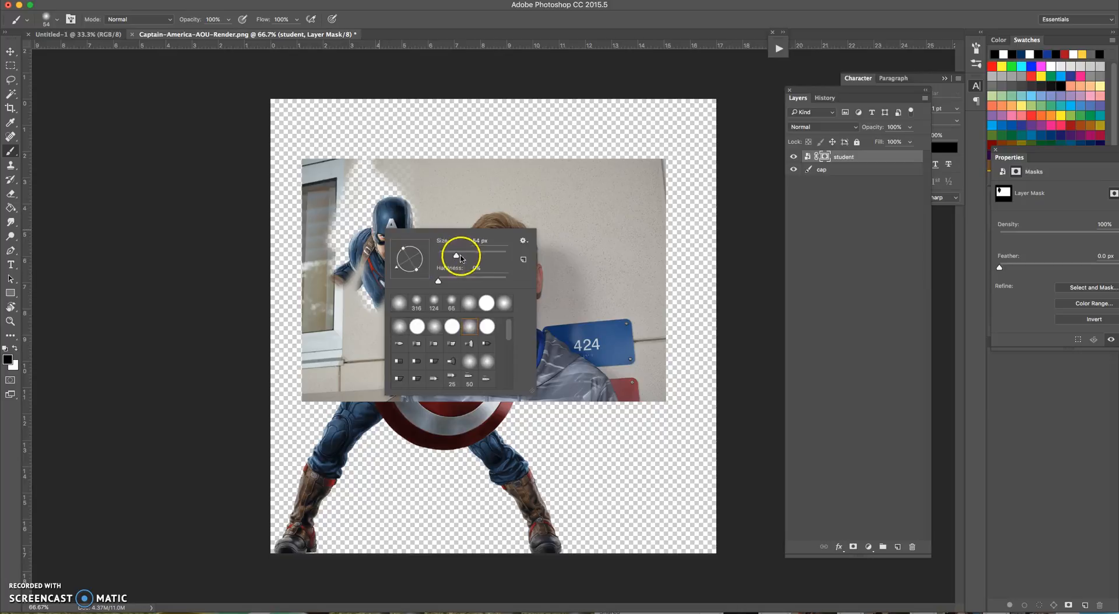
pyautogui.moveTo(495, 256); pyautogui.dragTo(493, 256)
pyautogui.moveTo(342, 188)
pyautogui.mouseDown()
pyautogui.moveTo(316, 203)
pyautogui.moveTo(295, 381)
pyautogui.moveTo(317, 354)
pyautogui.moveTo(325, 367)
pyautogui.moveTo(331, 292)
pyautogui.moveTo(306, 206)
pyautogui.moveTo(376, 160)
pyautogui.moveTo(346, 244)
pyautogui.moveTo(391, 221)
pyautogui.moveTo(369, 289)
pyautogui.moveTo(318, 376)
pyautogui.moveTo(405, 274)
pyautogui.moveTo(442, 136)
pyautogui.moveTo(426, 193)
pyautogui.moveTo(461, 180)
pyautogui.moveTo(427, 173)
pyautogui.moveTo(498, 156)
pyautogui.moveTo(636, 193)
pyautogui.moveTo(636, 242)
pyautogui.moveTo(614, 239)
pyautogui.moveTo(612, 259)
pyautogui.moveTo(604, 173)
pyautogui.moveTo(633, 312)
pyautogui.moveTo(602, 288)
pyautogui.moveTo(642, 327)
pyautogui.moveTo(640, 275)
pyautogui.moveTo(678, 403)
pyautogui.moveTo(299, 418)
pyautogui.moveTo(337, 406)
pyautogui.moveTo(381, 341)
pyautogui.moveTo(347, 363)
pyautogui.moveTo(404, 294)
pyautogui.moveTo(414, 312)
pyautogui.moveTo(399, 288)
pyautogui.moveTo(390, 310)
pyautogui.moveTo(629, 249)
pyautogui.moveTo(621, 306)
pyautogui.moveTo(601, 287)
pyautogui.moveTo(589, 293)
pyautogui.moveTo(617, 333)
pyautogui.moveTo(642, 332)
pyautogui.mouseUp()
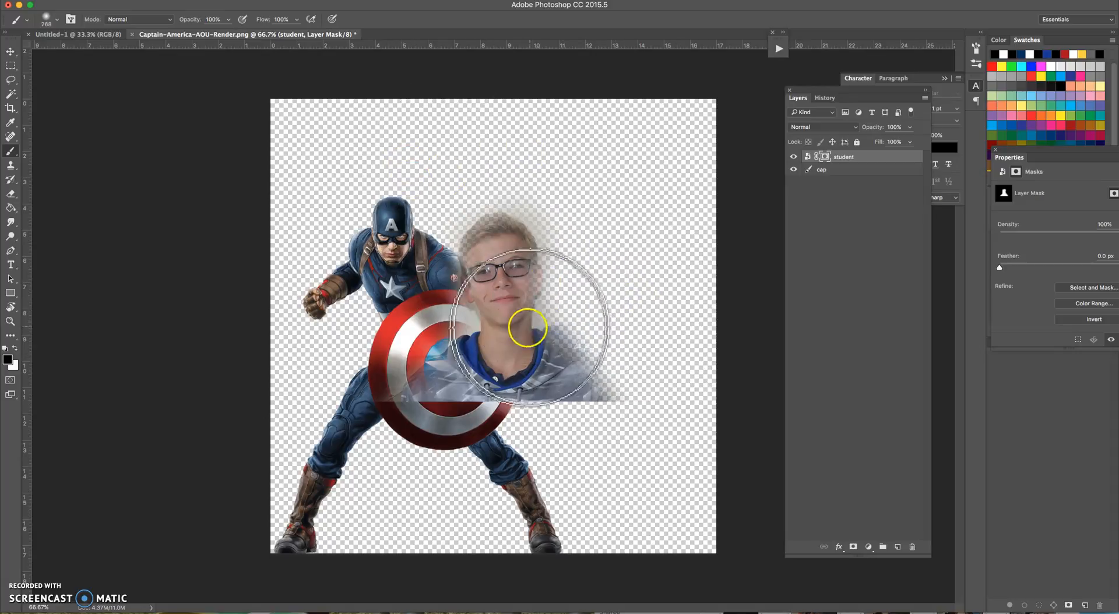
# Reduce the brush to about 95 px and paint white on the mask to restore the student's face, neck and hoodie.
pyautogui.rightClick(538, 345)
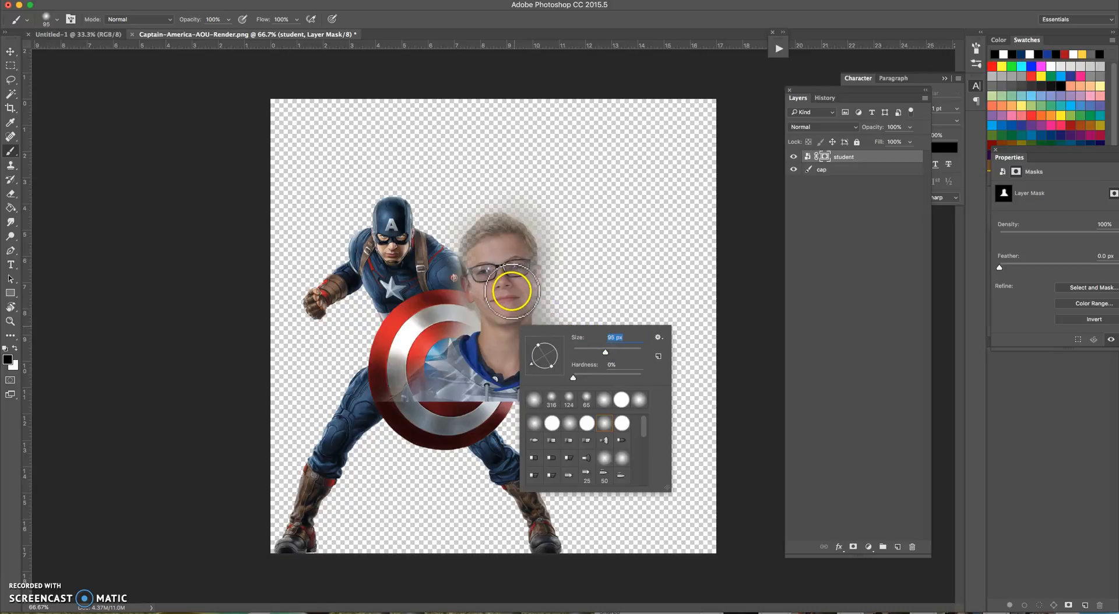
pyautogui.press('Return')
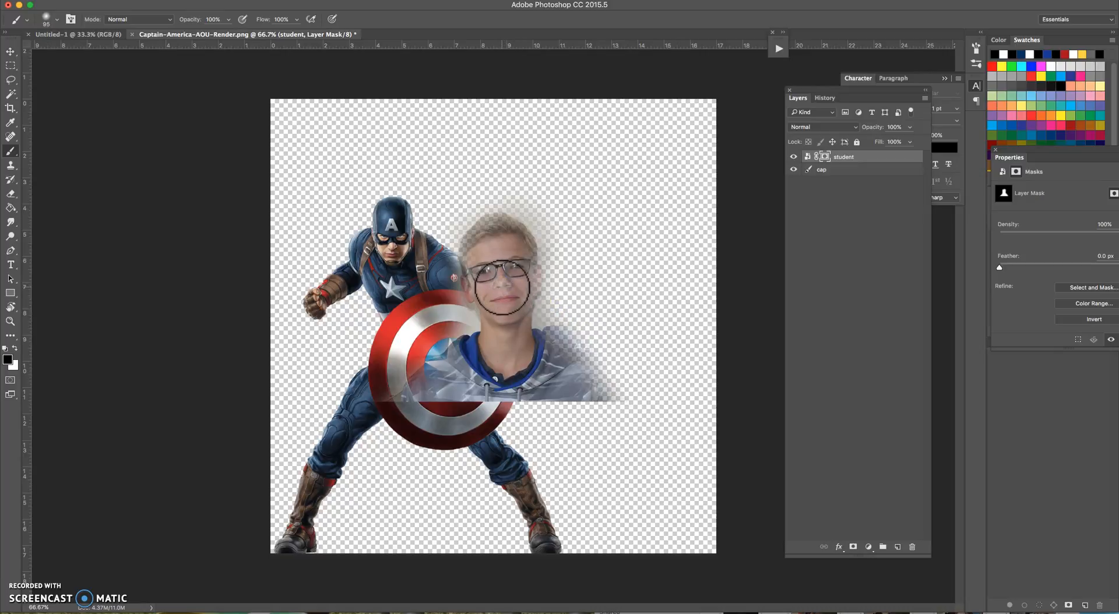
pyautogui.click(502, 282)
pyautogui.press('x')
pyautogui.click(502, 283)
pyautogui.click(509, 300)
pyautogui.moveTo(509, 300)
pyautogui.mouseDown()
pyautogui.moveTo(513, 249)
pyautogui.moveTo(485, 247)
pyautogui.moveTo(509, 229)
pyautogui.moveTo(494, 226)
pyautogui.moveTo(481, 237)
pyautogui.moveTo(504, 237)
pyautogui.moveTo(501, 288)
pyautogui.moveTo(518, 338)
pyautogui.moveTo(562, 371)
pyautogui.moveTo(564, 347)
pyautogui.moveTo(602, 395)
pyautogui.mouseUp()
pyautogui.moveTo(440, 379)
pyautogui.mouseDown()
pyautogui.moveTo(475, 349)
pyautogui.moveTo(513, 354)
pyautogui.mouseUp()
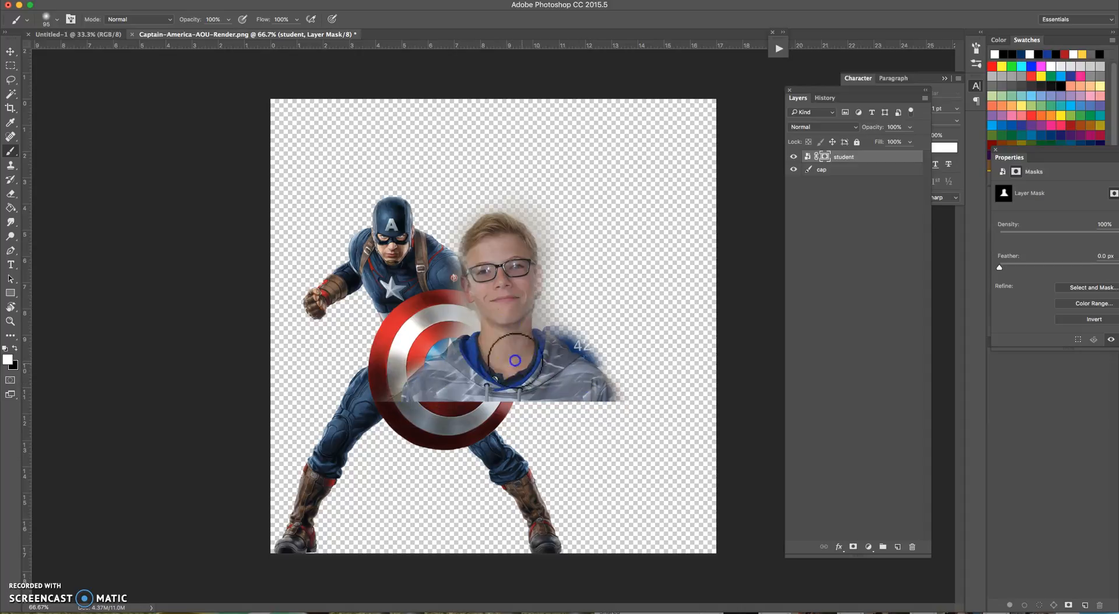
# Move the masked student up and to the left, and enlarge the photo to about 161%.
pyautogui.press('v')
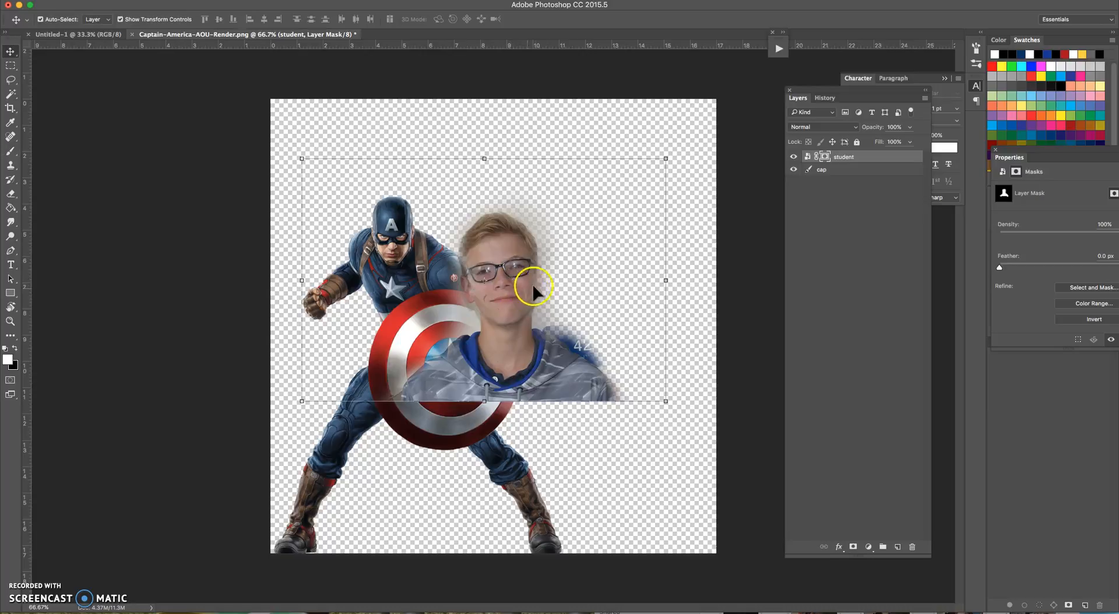
pyautogui.moveTo(514, 282); pyautogui.dragTo(475, 231)
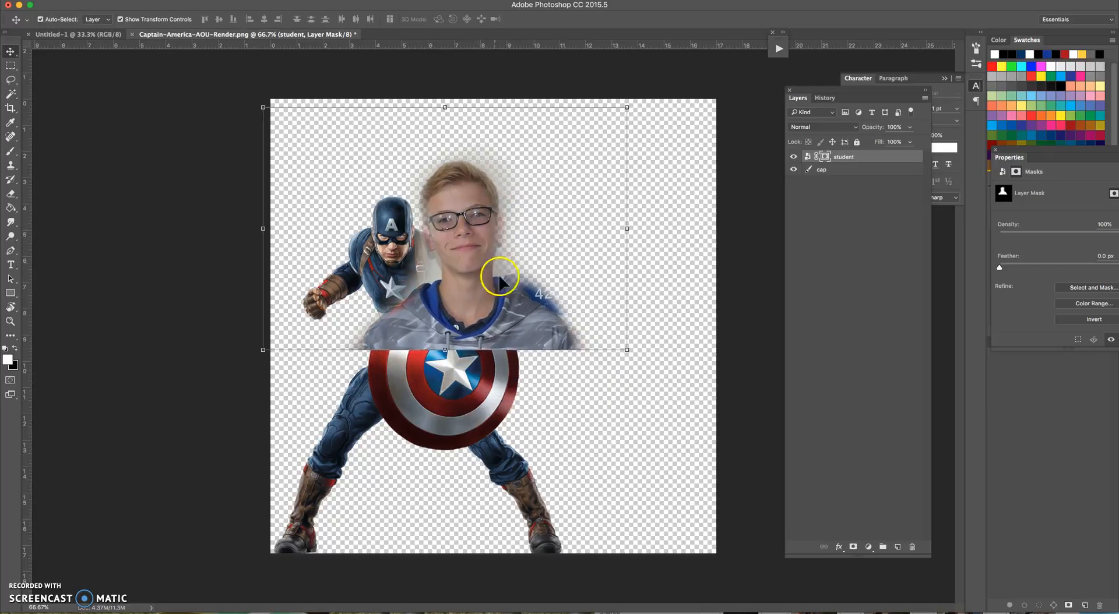
pyautogui.moveTo(261, 349); pyautogui.dragTo(109, 452)
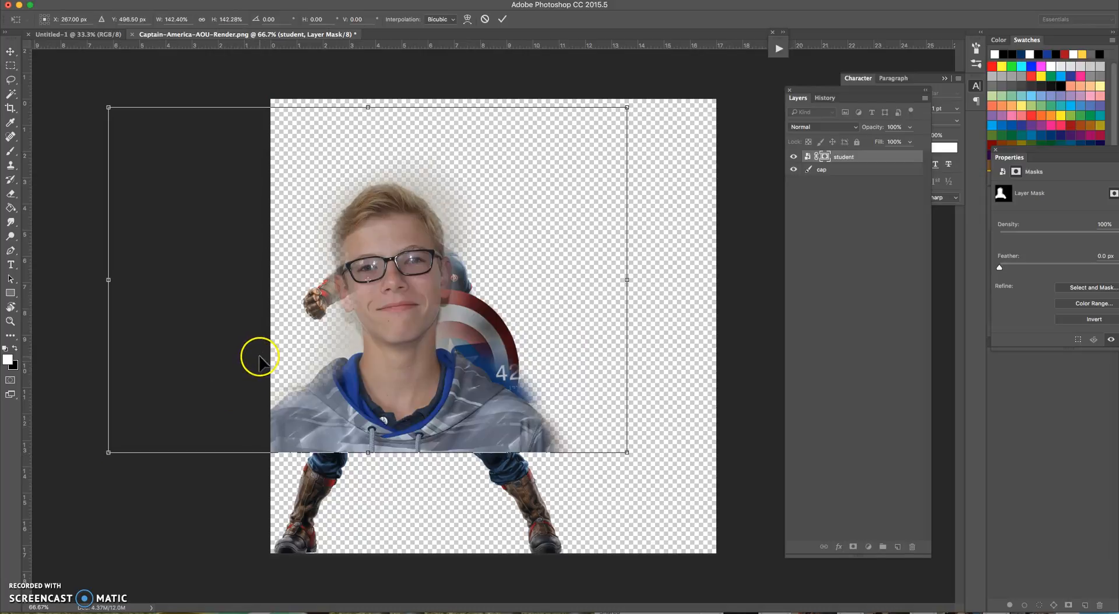
pyautogui.moveTo(627, 451); pyautogui.dragTo(667, 470)
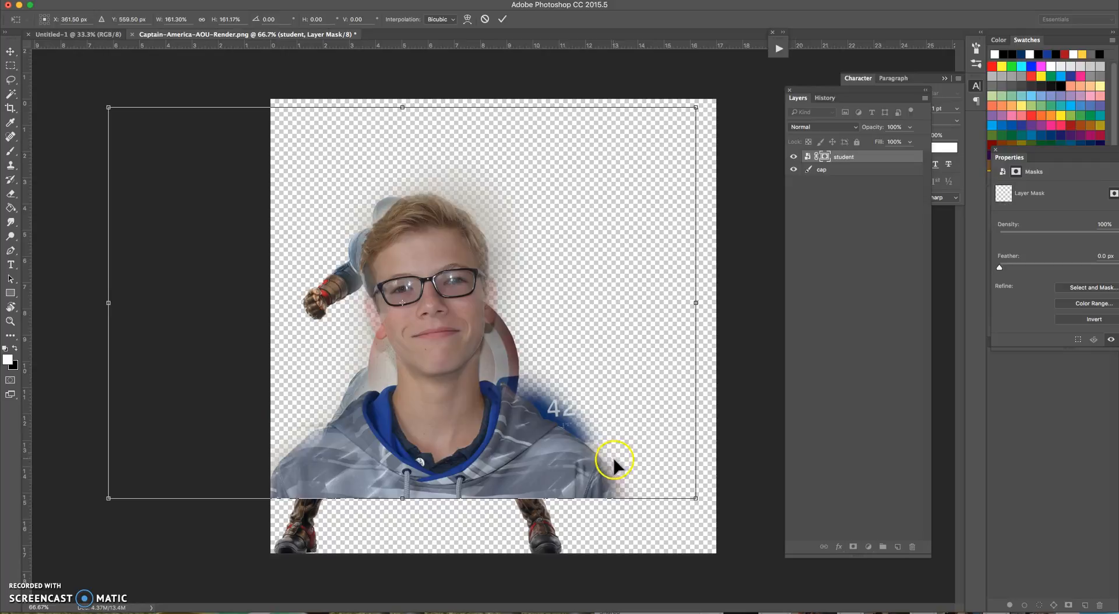
pyautogui.doubleClick(489, 413)
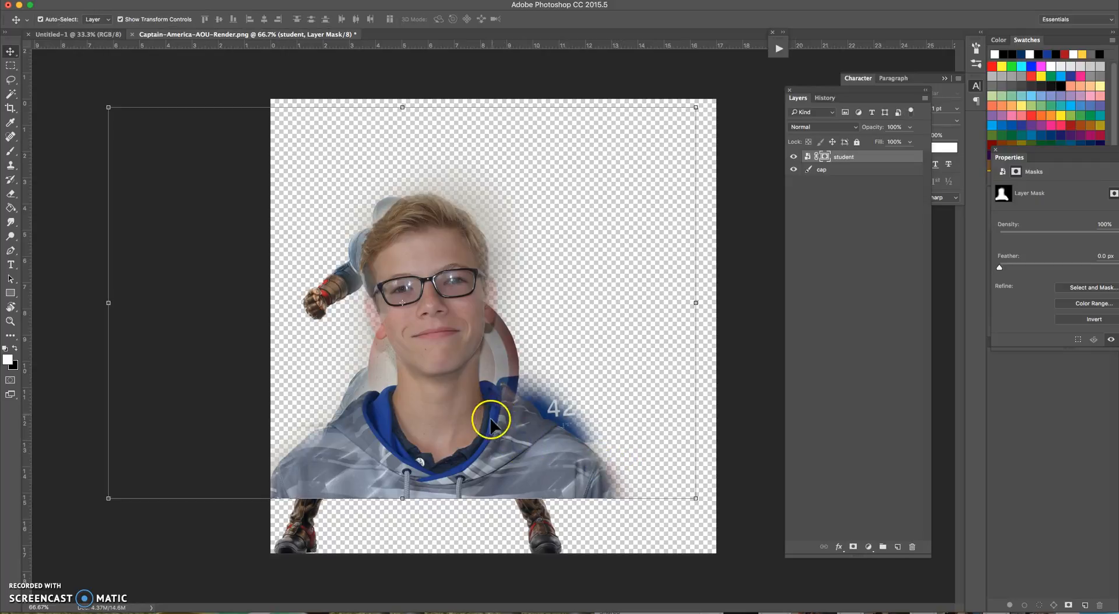
# Move the student up and to the right, and scale the photo up again to about 116.5%.
pyautogui.moveTo(468, 436); pyautogui.dragTo(559, 382)
pyautogui.click(560, 430)
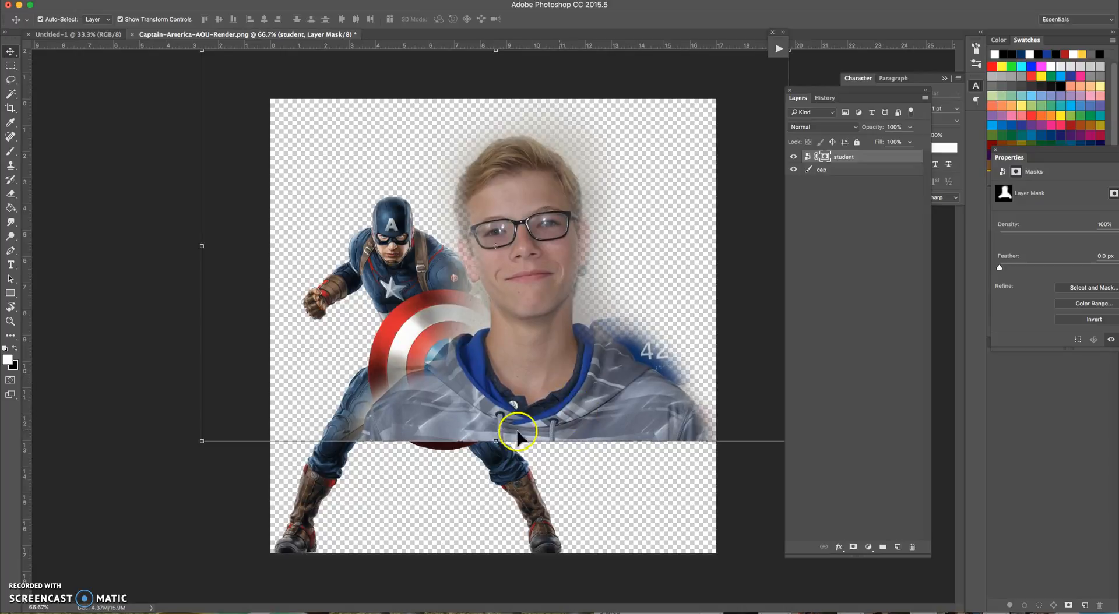
pyautogui.click(203, 442)
pyautogui.moveTo(150, 480); pyautogui.dragTo(112, 511)
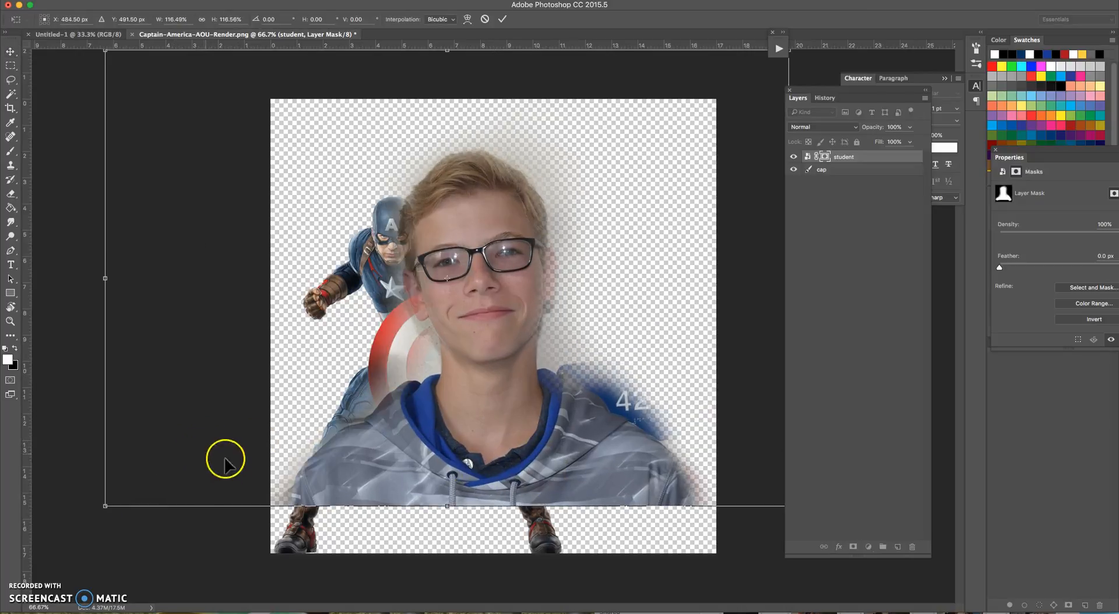
pyautogui.doubleClick(344, 461)
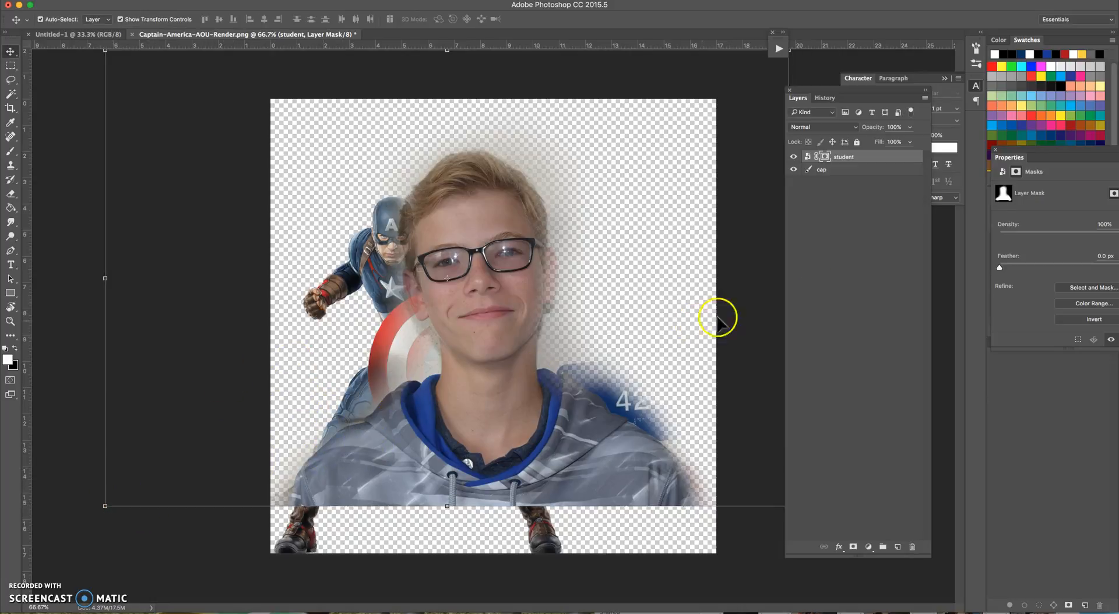
# Place the student layer below the cap layer and shift the student up and right behind Captain America.
pyautogui.click(847, 169)
pyautogui.moveTo(854, 161); pyautogui.dragTo(854, 152)
pyautogui.moveTo(599, 444); pyautogui.dragTo(643, 408)
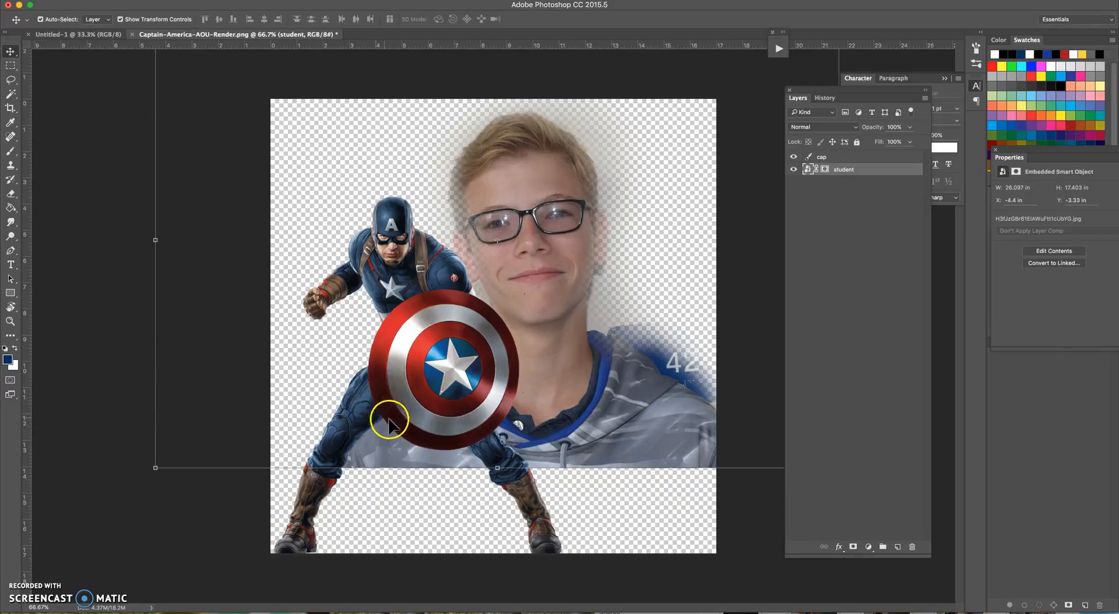
# Switch to the Brush tool and make the student layer's mask active for painting the photo's lower edge.
pyautogui.press('b')
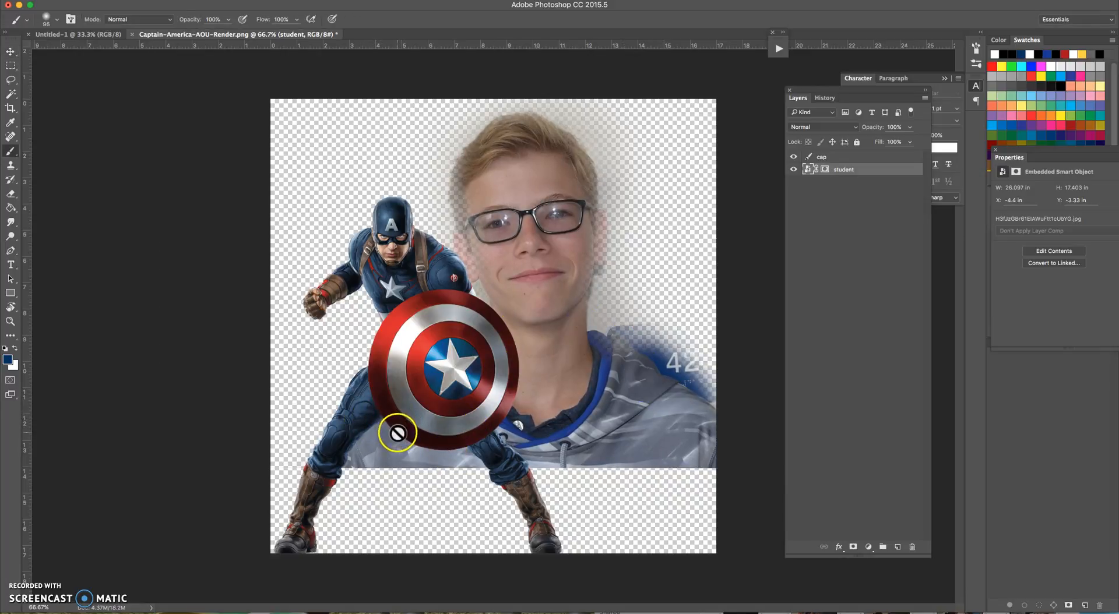
pyautogui.click(824, 170)
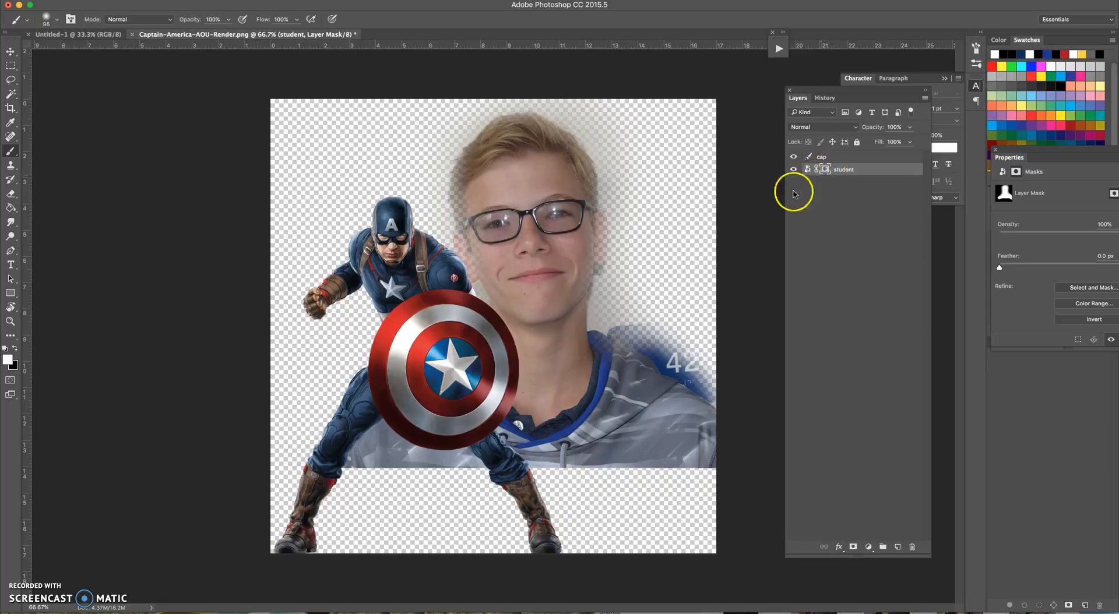
pyautogui.moveTo(350, 469)
pyautogui.mouseDown()
pyautogui.moveTo(385, 457)
pyautogui.moveTo(390, 467)
pyautogui.moveTo(362, 467)
pyautogui.mouseUp()
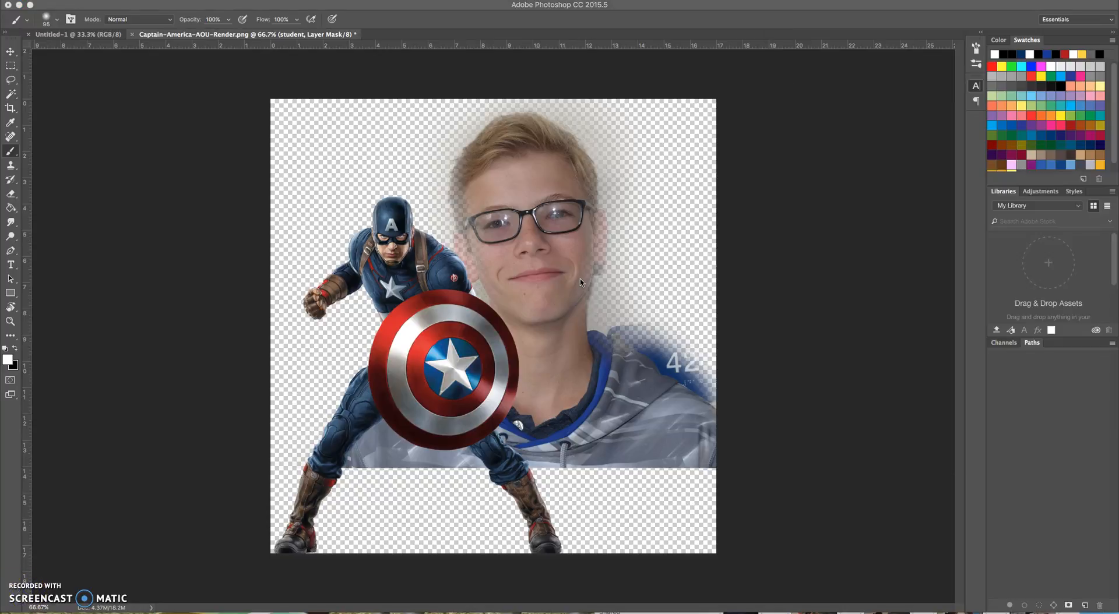
pyautogui.click(583, 284)
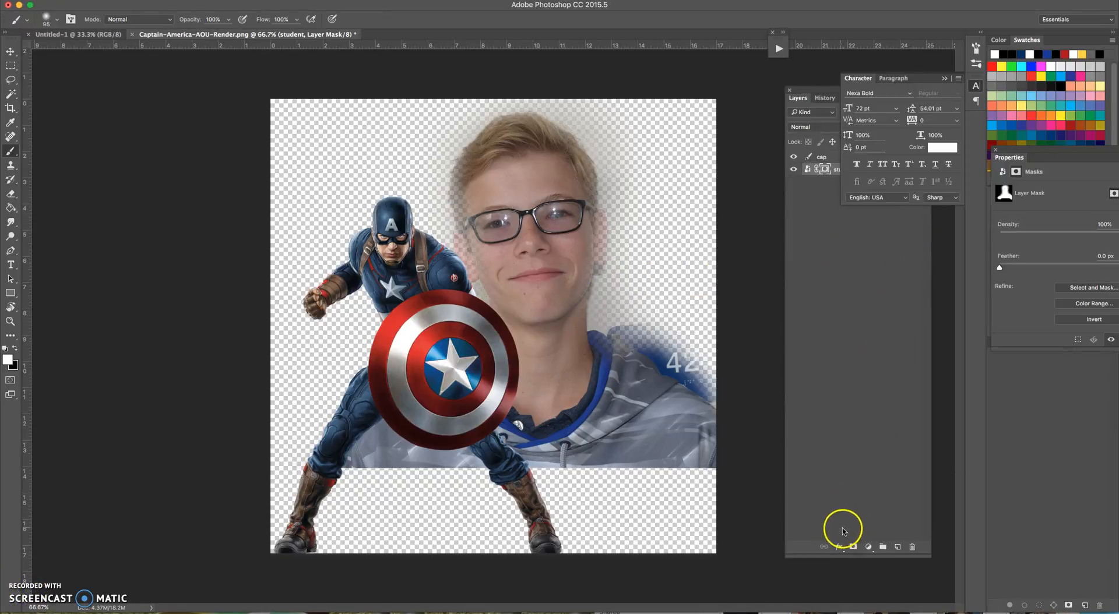
pyautogui.click(844, 188)
pyautogui.click(824, 170)
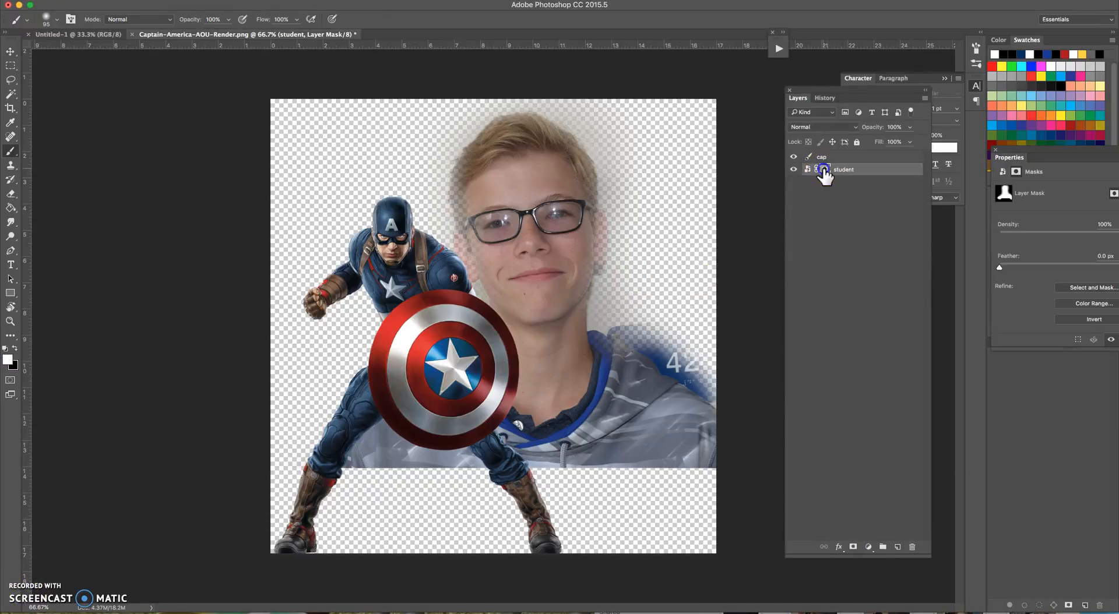
pyautogui.click(852, 548)
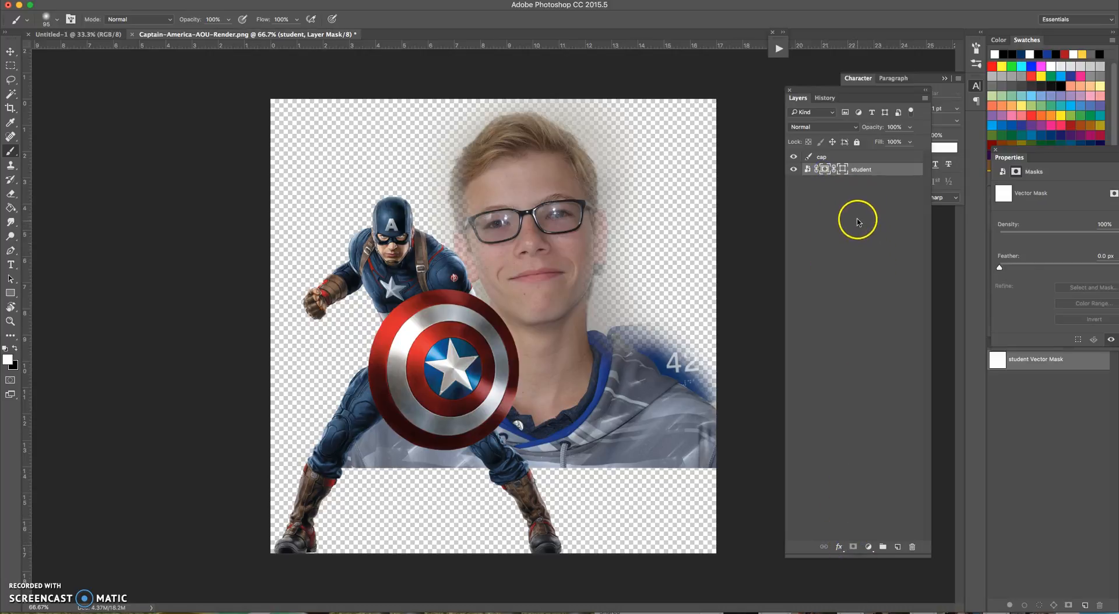
pyautogui.press('super+z')
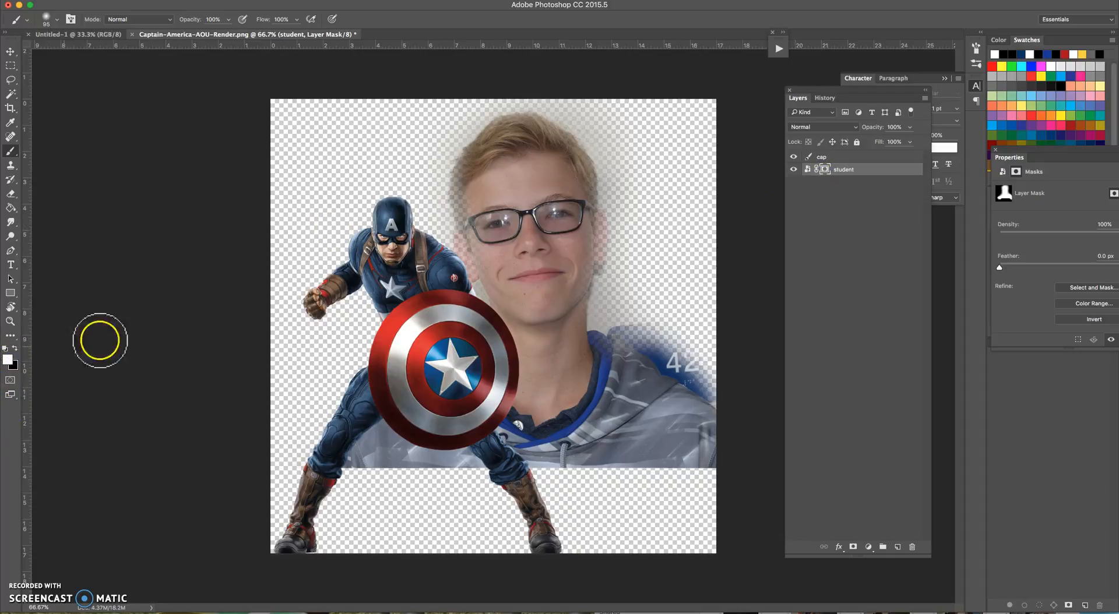
# Paint white on the student layer's mask to restore the faded edges of the face, ears and hair.
pyautogui.rightClick(508, 265)
pyautogui.moveTo(509, 265)
pyautogui.mouseDown()
pyautogui.moveTo(498, 271)
pyautogui.moveTo(487, 216)
pyautogui.moveTo(488, 245)
pyautogui.moveTo(473, 265)
pyautogui.moveTo(465, 210)
pyautogui.moveTo(465, 180)
pyautogui.moveTo(469, 193)
pyautogui.moveTo(505, 142)
pyautogui.moveTo(572, 180)
pyautogui.moveTo(565, 252)
pyautogui.moveTo(594, 225)
pyautogui.moveTo(563, 321)
pyautogui.moveTo(587, 370)
pyautogui.moveTo(645, 382)
pyautogui.moveTo(472, 301)
pyautogui.mouseUp()
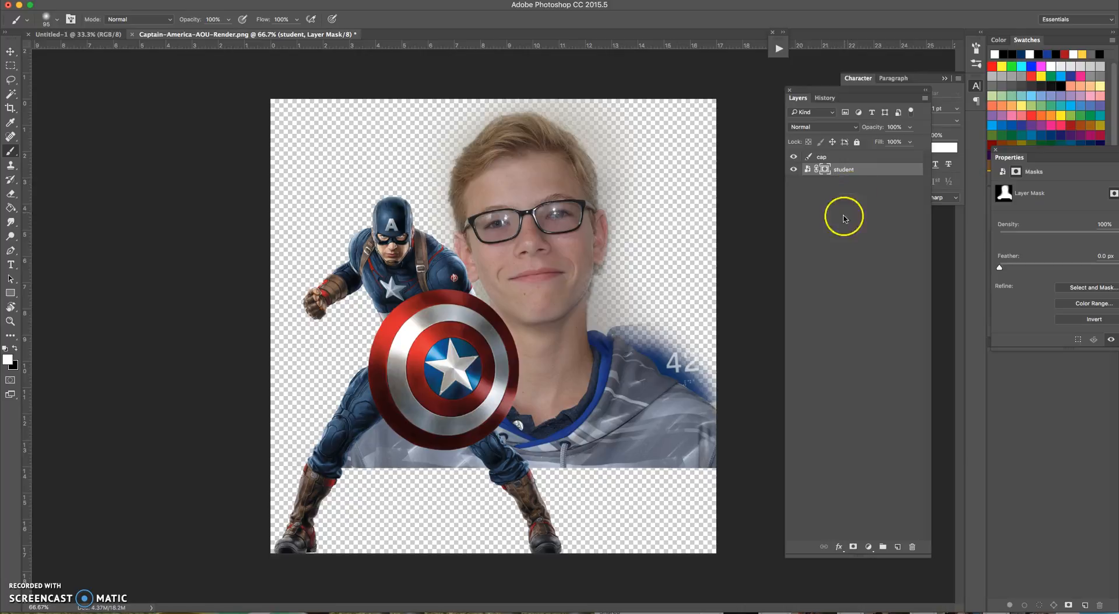
# Add a new layer beneath the student layer and fill it with black using the Paint Bucket.
pyautogui.click(898, 548)
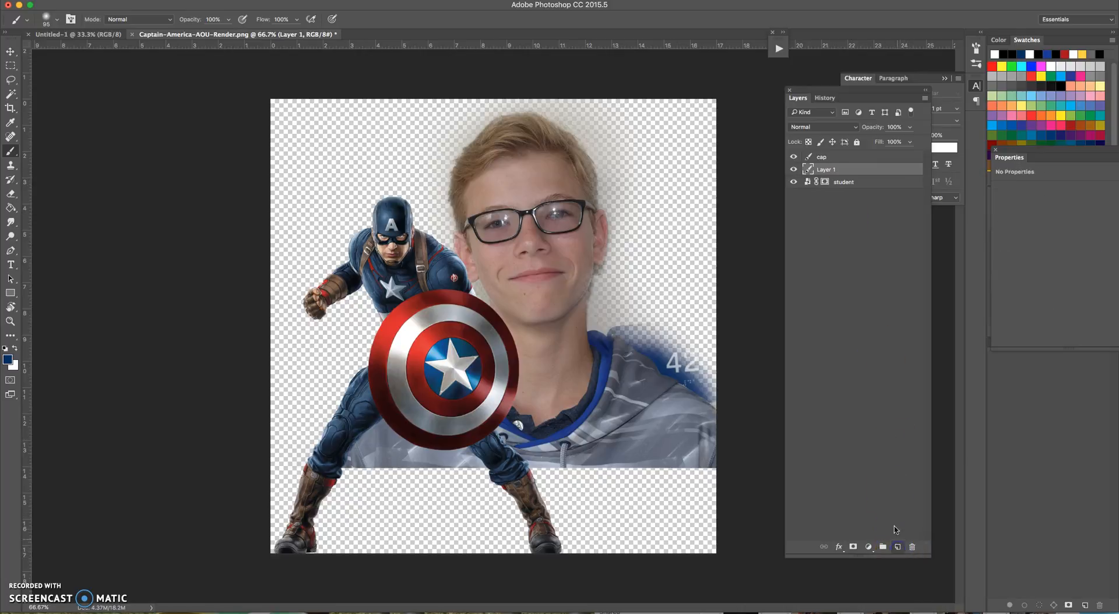
pyautogui.moveTo(872, 177); pyautogui.dragTo(873, 194)
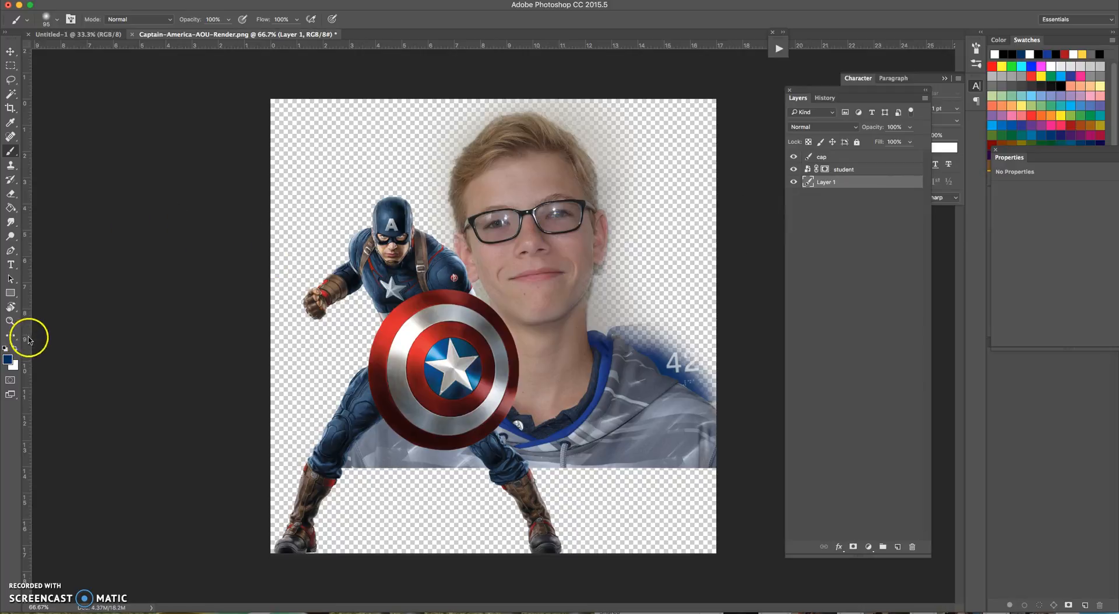
pyautogui.click(5, 348)
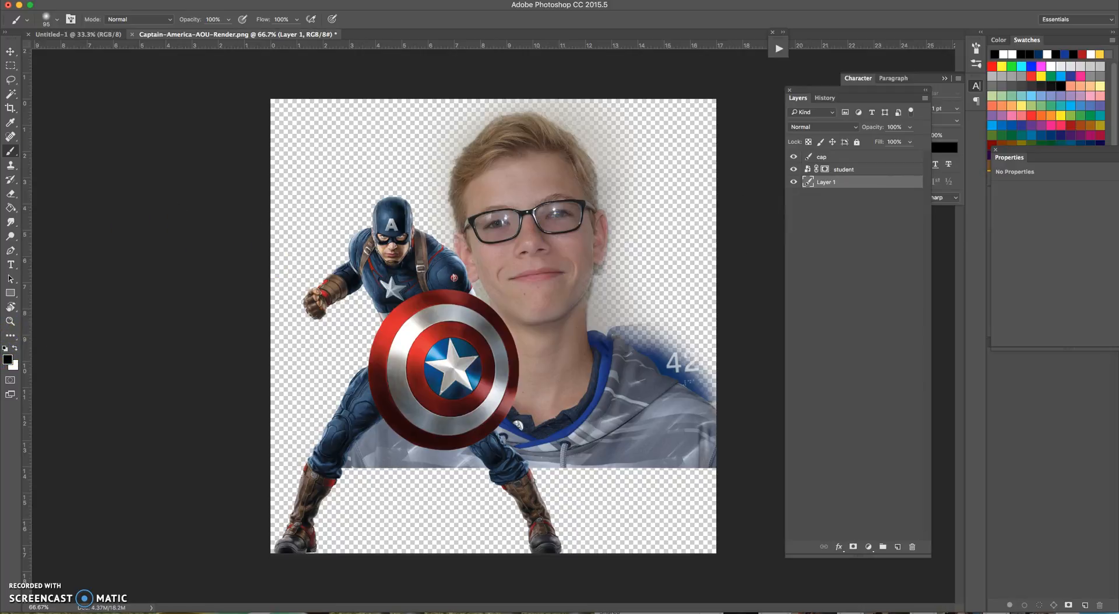
pyautogui.click(12, 207)
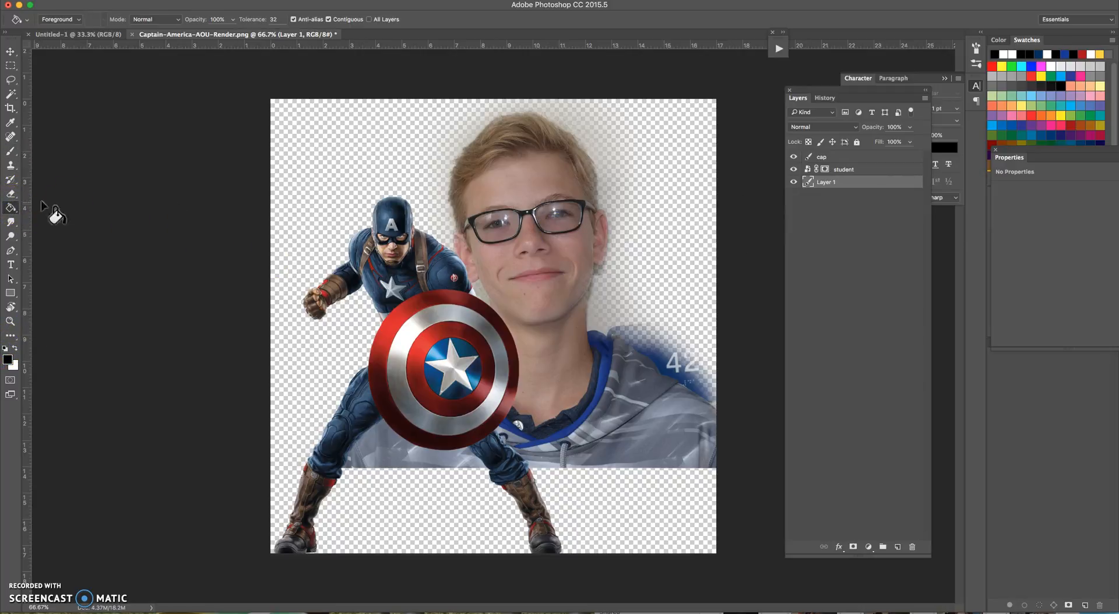
pyautogui.click(297, 185)
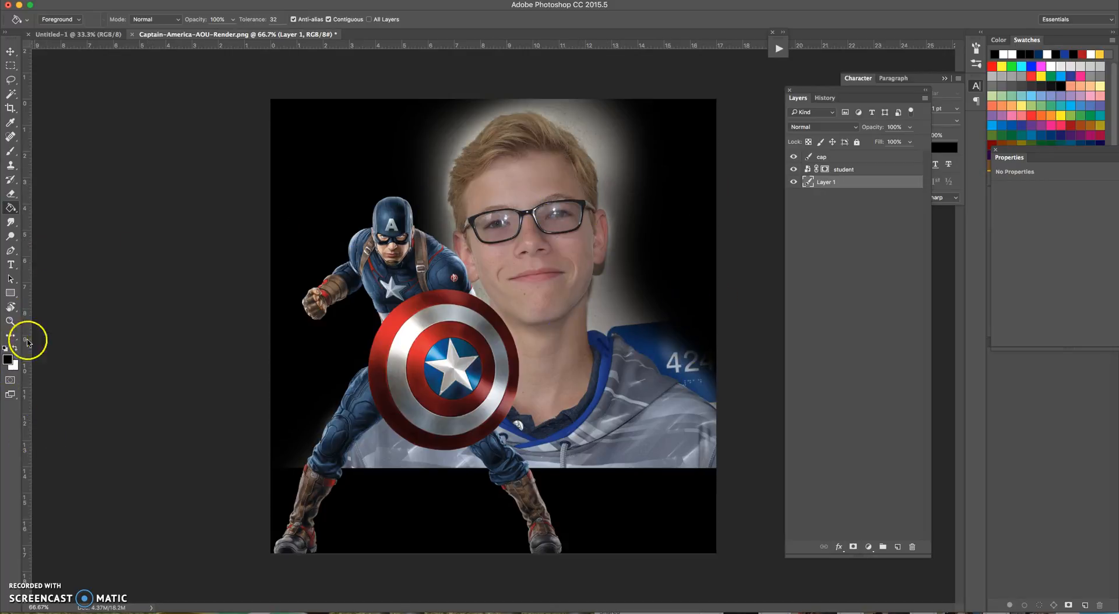
# Paint black on the student layer's mask to hide the pale halo along the right side of the head and neck.
pyautogui.click(824, 170)
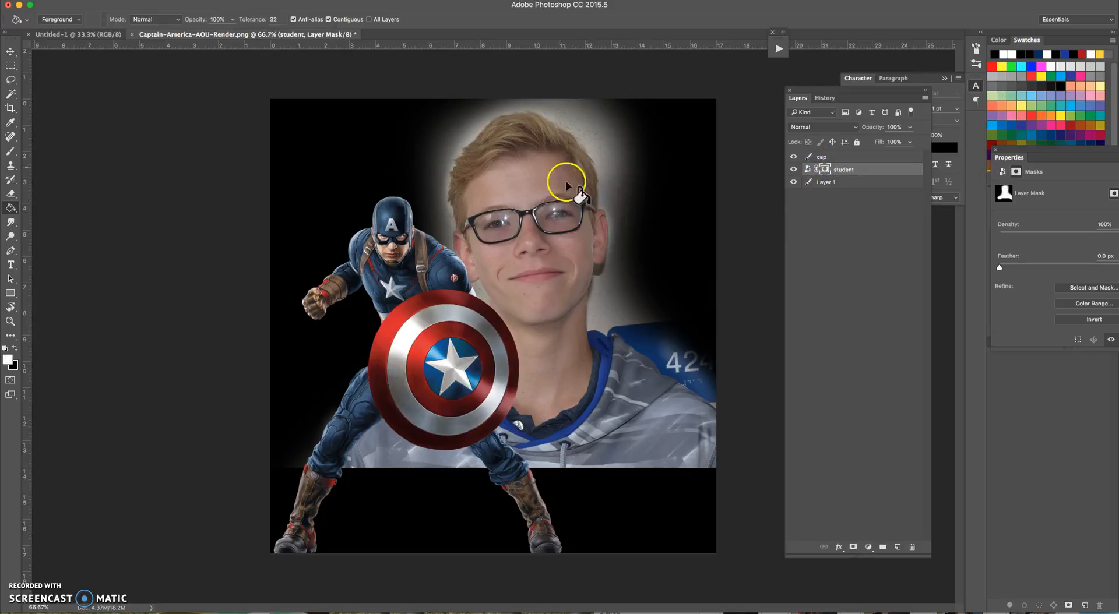
pyautogui.press('b')
pyautogui.moveTo(630, 142)
pyautogui.mouseDown()
pyautogui.moveTo(626, 175)
pyautogui.moveTo(588, 113)
pyautogui.moveTo(570, 111)
pyautogui.moveTo(617, 108)
pyautogui.moveTo(644, 195)
pyautogui.moveTo(612, 186)
pyautogui.moveTo(594, 144)
pyautogui.mouseUp()
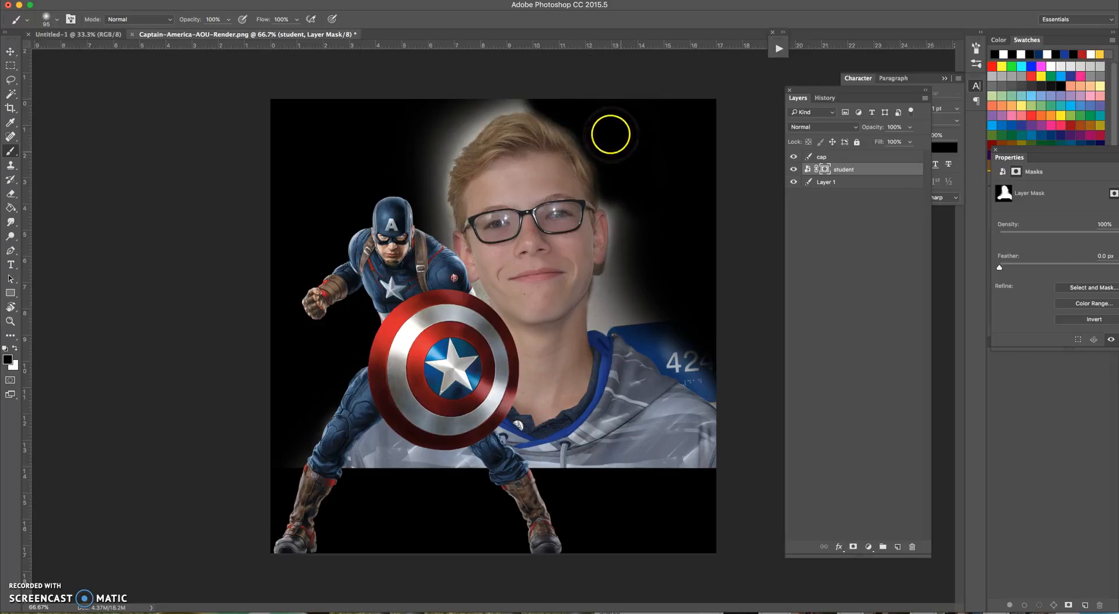
pyautogui.moveTo(650, 217); pyautogui.dragTo(629, 218)
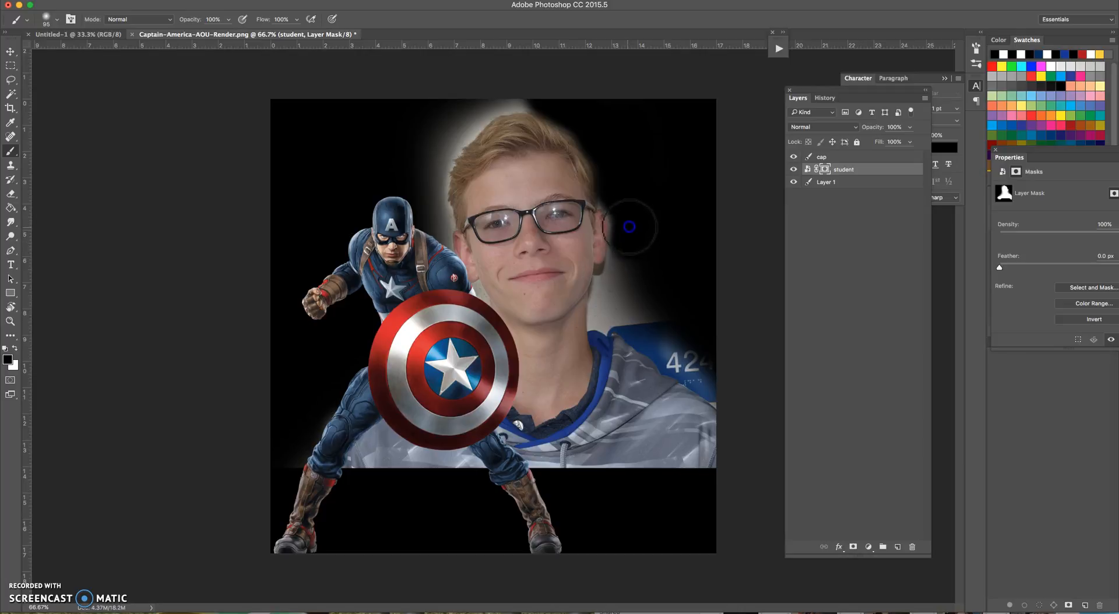
pyautogui.moveTo(646, 280)
pyautogui.mouseDown()
pyautogui.moveTo(642, 305)
pyautogui.moveTo(615, 312)
pyautogui.moveTo(682, 308)
pyautogui.moveTo(594, 307)
pyautogui.moveTo(608, 312)
pyautogui.moveTo(598, 321)
pyautogui.moveTo(628, 266)
pyautogui.mouseUp()
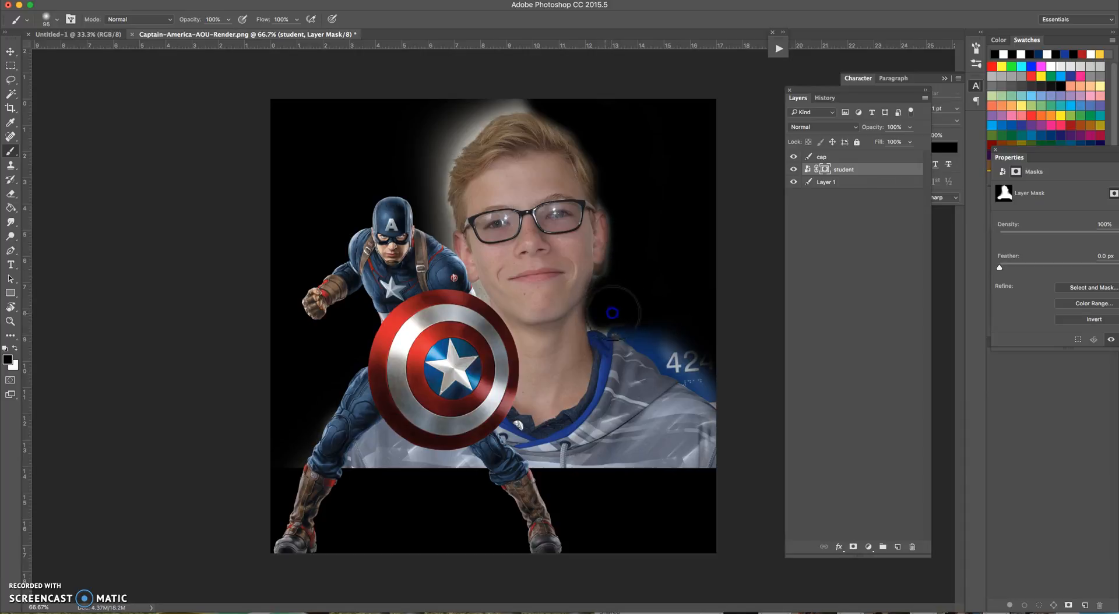
# Mask out the halo left of the hair, the photo area behind Captain America's legs and the blue sign above the shoulder.
pyautogui.moveTo(428, 222)
pyautogui.mouseDown()
pyautogui.moveTo(424, 166)
pyautogui.moveTo(428, 183)
pyautogui.moveTo(434, 155)
pyautogui.moveTo(487, 113)
pyautogui.moveTo(454, 115)
pyautogui.mouseUp()
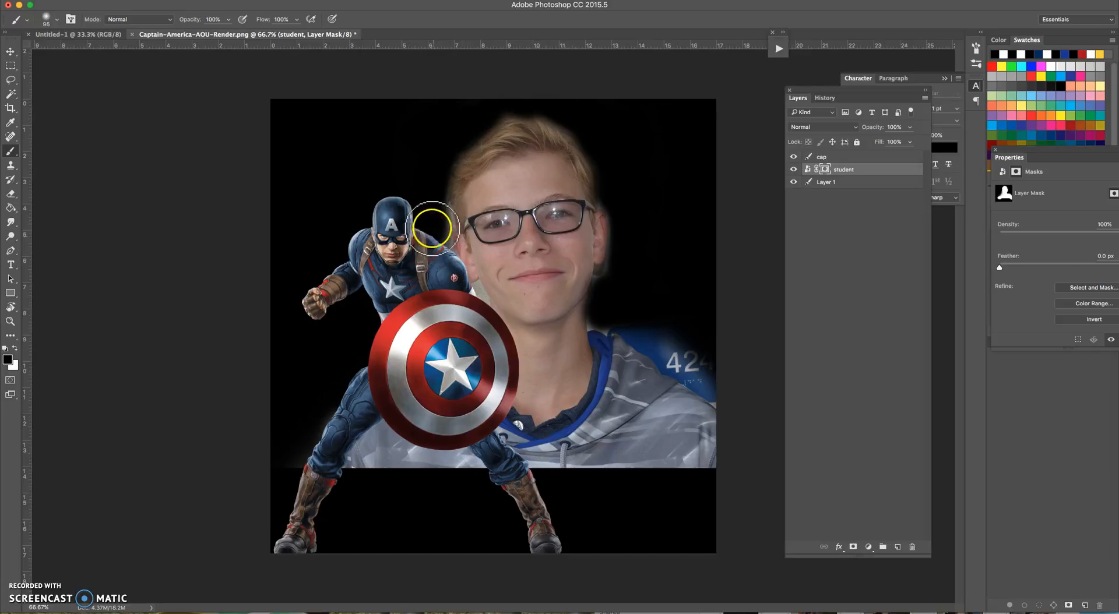
pyautogui.moveTo(309, 463)
pyautogui.mouseDown()
pyautogui.moveTo(364, 508)
pyautogui.moveTo(335, 422)
pyautogui.moveTo(361, 430)
pyautogui.moveTo(403, 479)
pyautogui.moveTo(426, 485)
pyautogui.moveTo(415, 437)
pyautogui.moveTo(480, 483)
pyautogui.mouseUp()
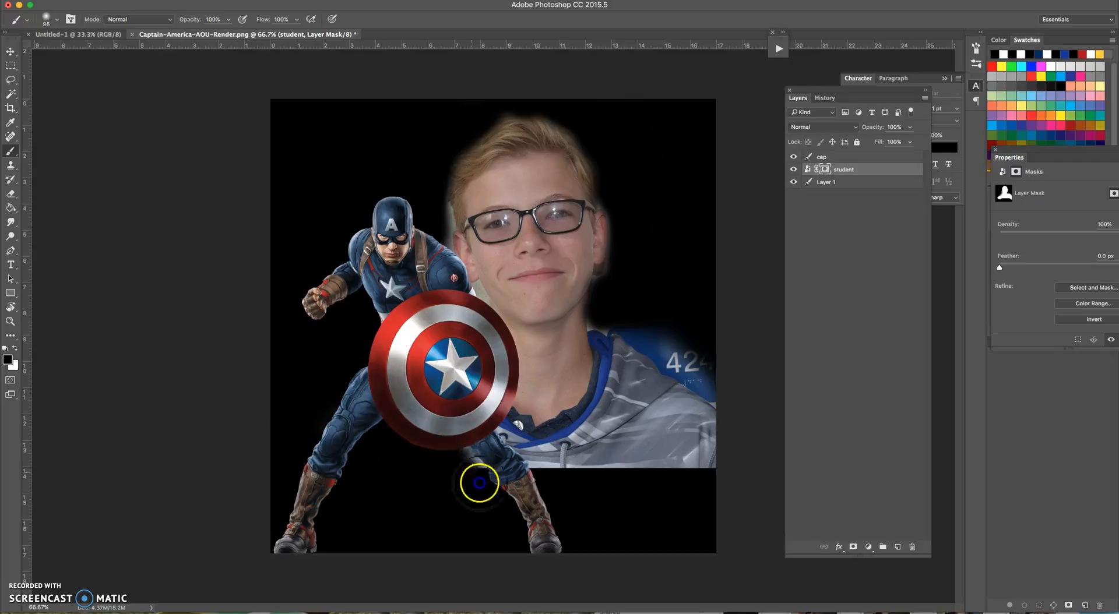
pyautogui.moveTo(690, 352)
pyautogui.mouseDown()
pyautogui.moveTo(636, 331)
pyautogui.moveTo(709, 378)
pyautogui.moveTo(621, 318)
pyautogui.mouseUp()
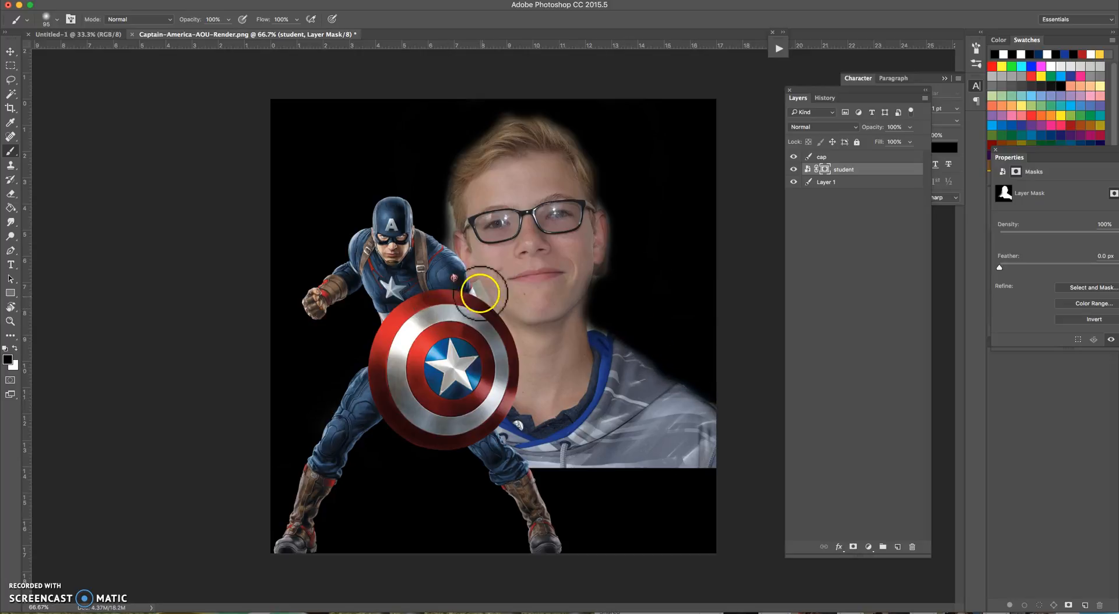
# Set the brush size to 15 px and mask out the background gap between the student's ear, jaw and Captain America's shield.
pyautogui.press('z')
pyautogui.moveTo(470, 295); pyautogui.dragTo(615, 397)
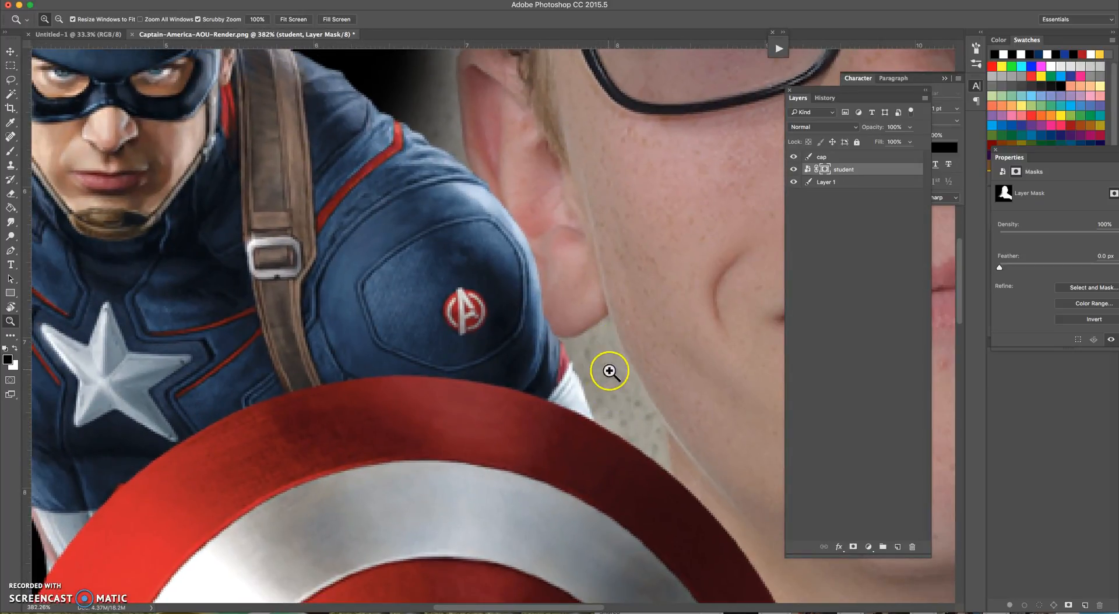
pyautogui.press('b')
pyautogui.rightClick(607, 366)
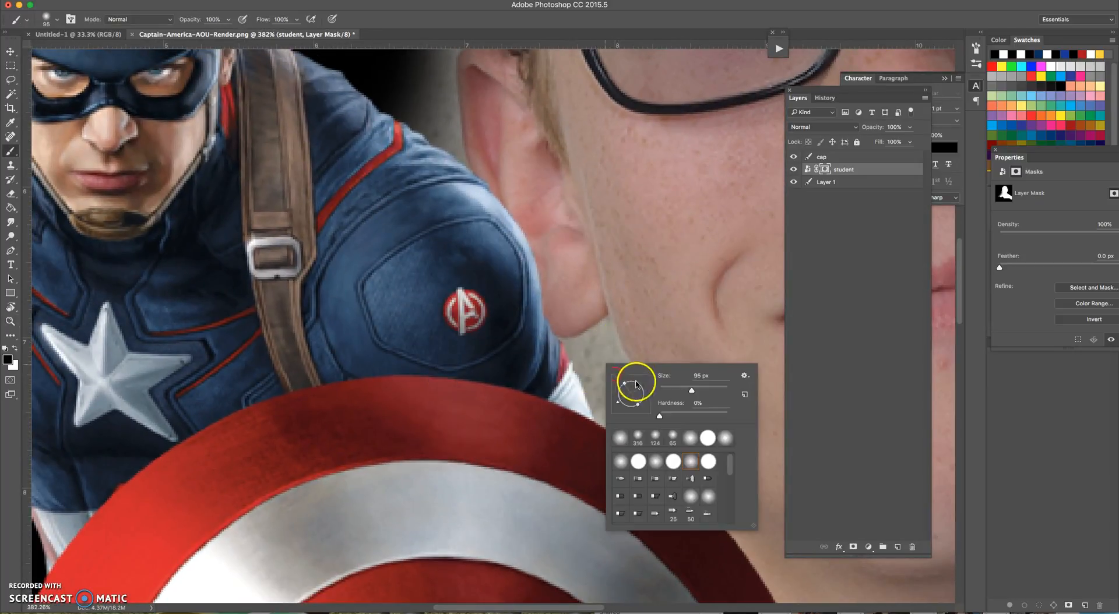
pyautogui.click(589, 362)
pyautogui.rightClick(609, 379)
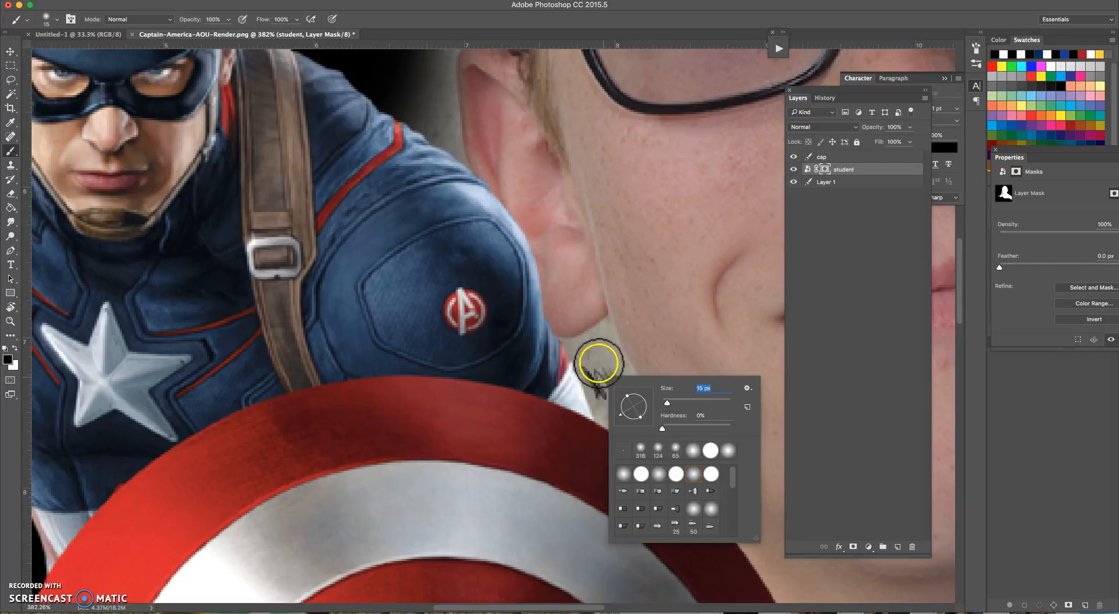
pyautogui.click(598, 364)
pyautogui.moveTo(589, 373)
pyautogui.mouseDown()
pyautogui.moveTo(646, 431)
pyautogui.moveTo(603, 362)
pyautogui.moveTo(586, 367)
pyautogui.mouseUp()
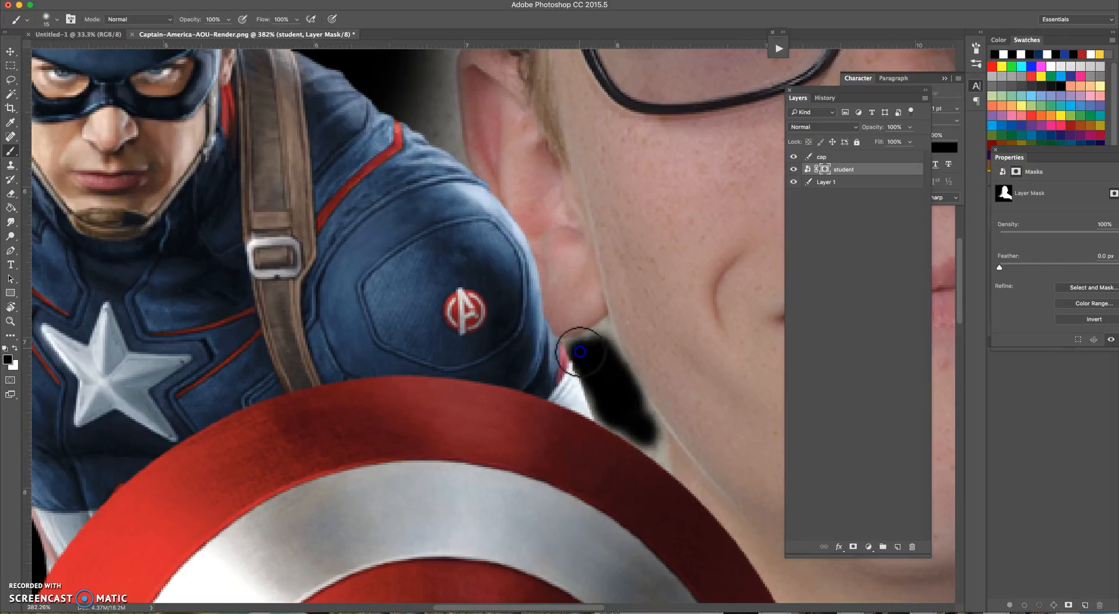
pyautogui.moveTo(644, 437)
pyautogui.mouseDown()
pyautogui.moveTo(606, 338)
pyautogui.moveTo(595, 338)
pyautogui.moveTo(596, 376)
pyautogui.mouseUp()
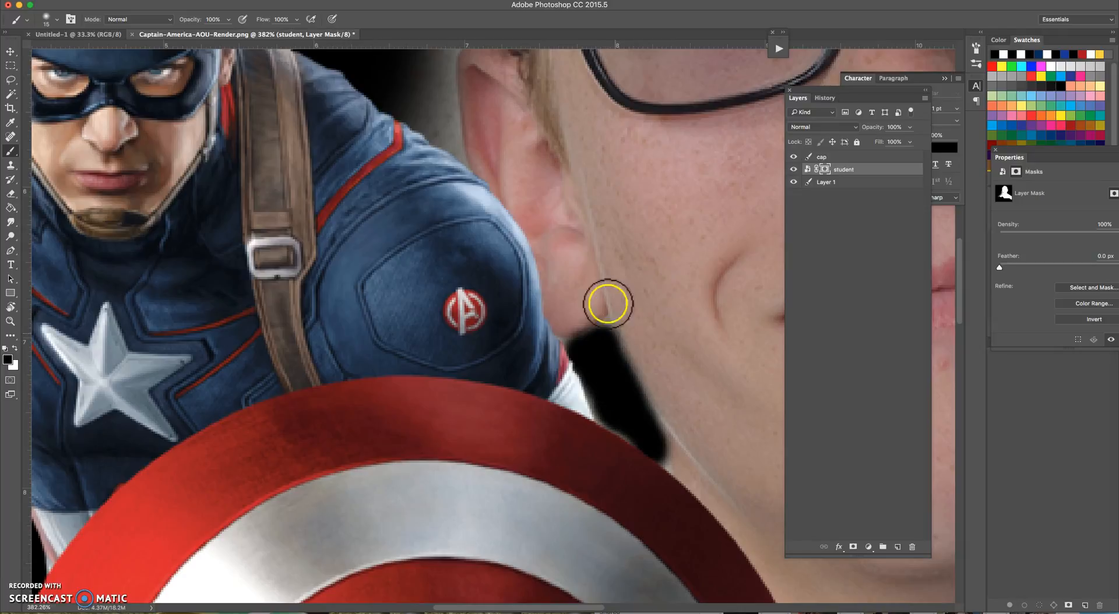
# Clean up the mask along the student's left-hand ear and hair edge beside Captain America with black.
pyautogui.press('space')
pyautogui.moveTo(528, 181)
pyautogui.mouseDown()
pyautogui.moveTo(624, 360)
pyautogui.moveTo(607, 300)
pyautogui.moveTo(572, 289)
pyautogui.moveTo(517, 346)
pyautogui.mouseUp()
pyautogui.moveTo(510, 390)
pyautogui.mouseDown()
pyautogui.moveTo(535, 426)
pyautogui.moveTo(513, 416)
pyautogui.moveTo(558, 467)
pyautogui.moveTo(551, 379)
pyautogui.moveTo(548, 393)
pyautogui.moveTo(527, 366)
pyautogui.moveTo(542, 339)
pyautogui.moveTo(565, 336)
pyautogui.moveTo(563, 306)
pyautogui.moveTo(531, 315)
pyautogui.moveTo(537, 286)
pyautogui.moveTo(577, 246)
pyautogui.moveTo(554, 291)
pyautogui.moveTo(548, 238)
pyautogui.moveTo(514, 265)
pyautogui.moveTo(502, 129)
pyautogui.moveTo(543, 263)
pyautogui.moveTo(522, 176)
pyautogui.mouseUp()
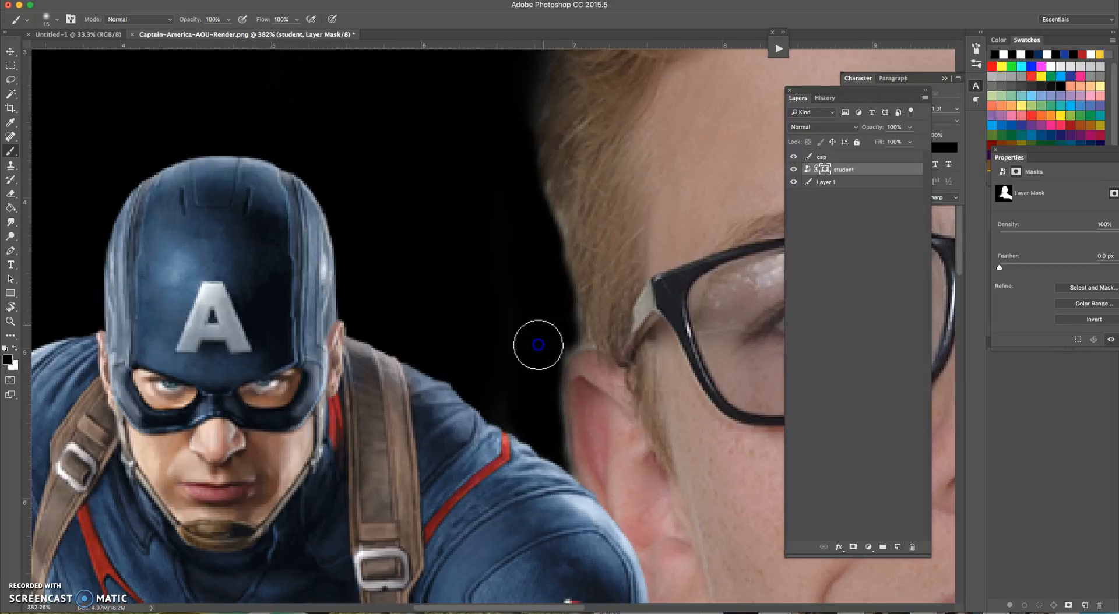
pyautogui.click(557, 446)
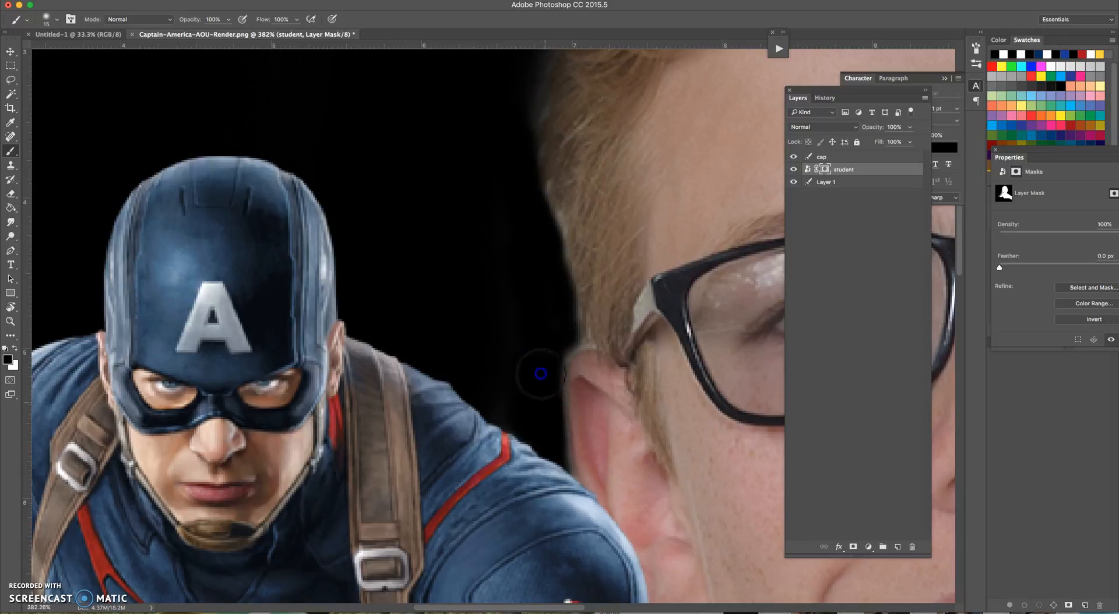
# Mask out the leftover background between the student's neck and the top of the blue hood.
pyautogui.moveTo(599, 412); pyautogui.dragTo(457, 342)
pyautogui.moveTo(533, 394)
pyautogui.mouseDown()
pyautogui.moveTo(564, 353)
pyautogui.moveTo(540, 313)
pyautogui.moveTo(463, 275)
pyautogui.moveTo(490, 263)
pyautogui.mouseUp()
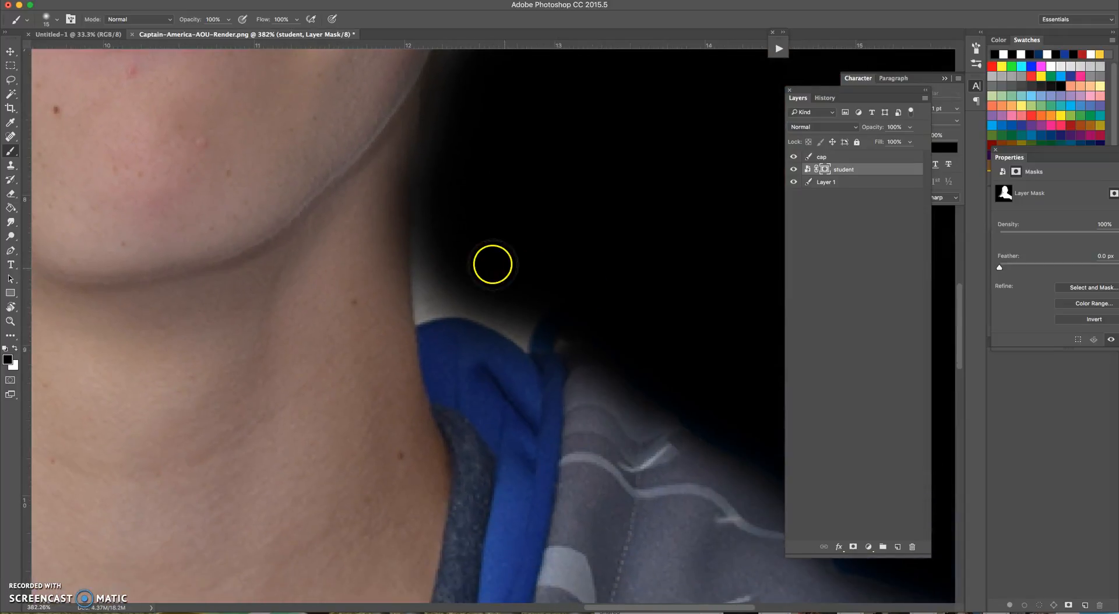
pyautogui.click(519, 314)
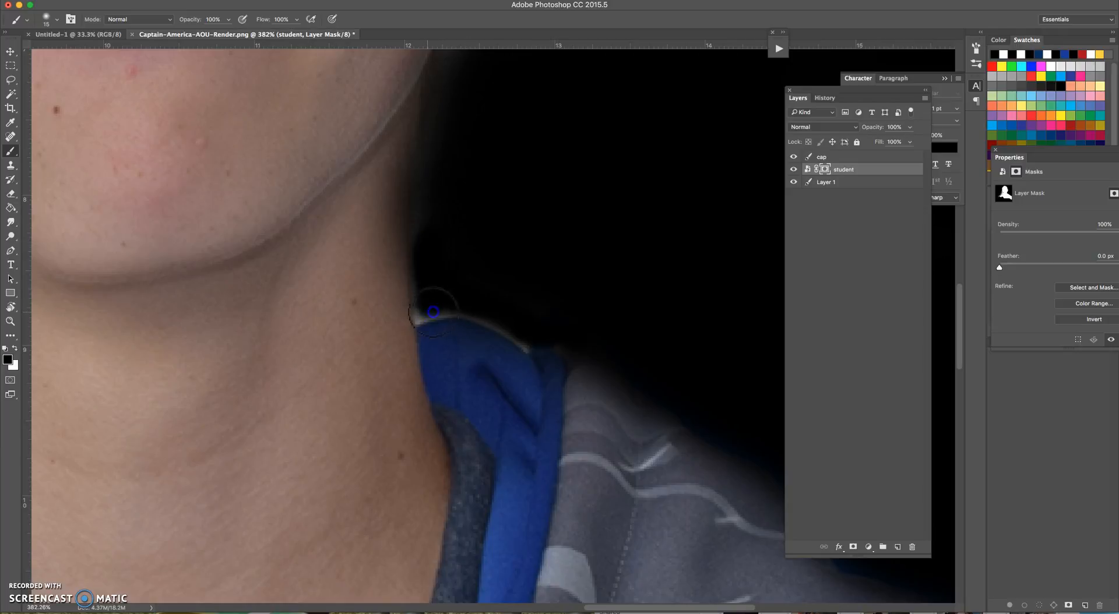
# Refine the mask with black along the right side of the student's neck, ear and hair.
pyautogui.moveTo(487, 179); pyautogui.dragTo(435, 326)
pyautogui.moveTo(367, 456)
pyautogui.mouseDown()
pyautogui.moveTo(358, 409)
pyautogui.moveTo(358, 443)
pyautogui.moveTo(366, 344)
pyautogui.moveTo(371, 361)
pyautogui.moveTo(392, 251)
pyautogui.moveTo(428, 255)
pyautogui.moveTo(507, 219)
pyautogui.moveTo(454, 218)
pyautogui.moveTo(480, 170)
pyautogui.moveTo(469, 161)
pyautogui.moveTo(397, 184)
pyautogui.moveTo(387, 257)
pyautogui.moveTo(405, 208)
pyautogui.moveTo(451, 226)
pyautogui.moveTo(457, 179)
pyautogui.moveTo(424, 261)
pyautogui.moveTo(447, 250)
pyautogui.mouseUp()
pyautogui.moveTo(413, 295)
pyautogui.mouseDown()
pyautogui.moveTo(423, 289)
pyautogui.moveTo(395, 302)
pyautogui.moveTo(400, 290)
pyautogui.mouseUp()
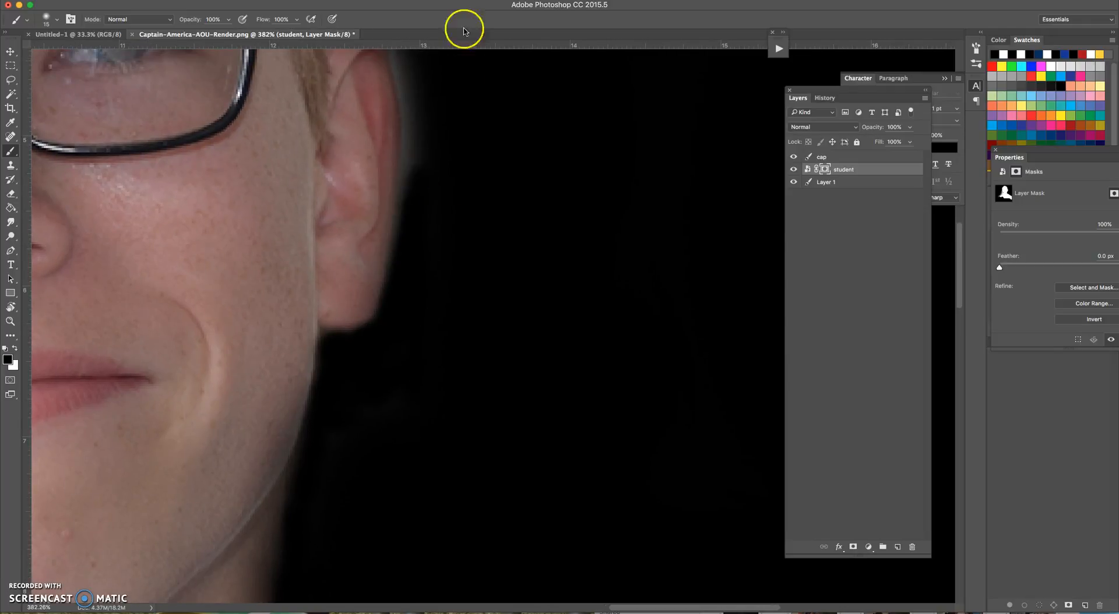
pyautogui.moveTo(437, 145)
pyautogui.mouseDown()
pyautogui.moveTo(411, 192)
pyautogui.moveTo(407, 254)
pyautogui.mouseUp()
pyautogui.moveTo(440, 159)
pyautogui.mouseDown()
pyautogui.moveTo(430, 253)
pyautogui.moveTo(415, 227)
pyautogui.mouseUp()
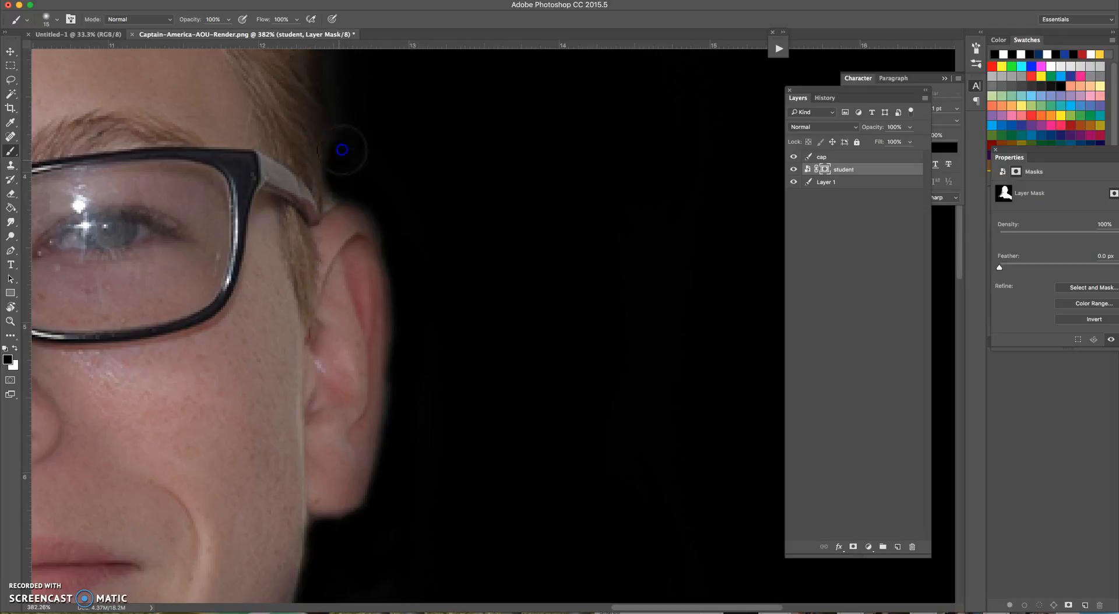
pyautogui.moveTo(364, 123)
pyautogui.mouseDown()
pyautogui.moveTo(363, 268)
pyautogui.moveTo(336, 307)
pyautogui.mouseUp()
pyautogui.moveTo(331, 258)
pyautogui.mouseDown()
pyautogui.moveTo(322, 155)
pyautogui.moveTo(513, 330)
pyautogui.mouseUp()
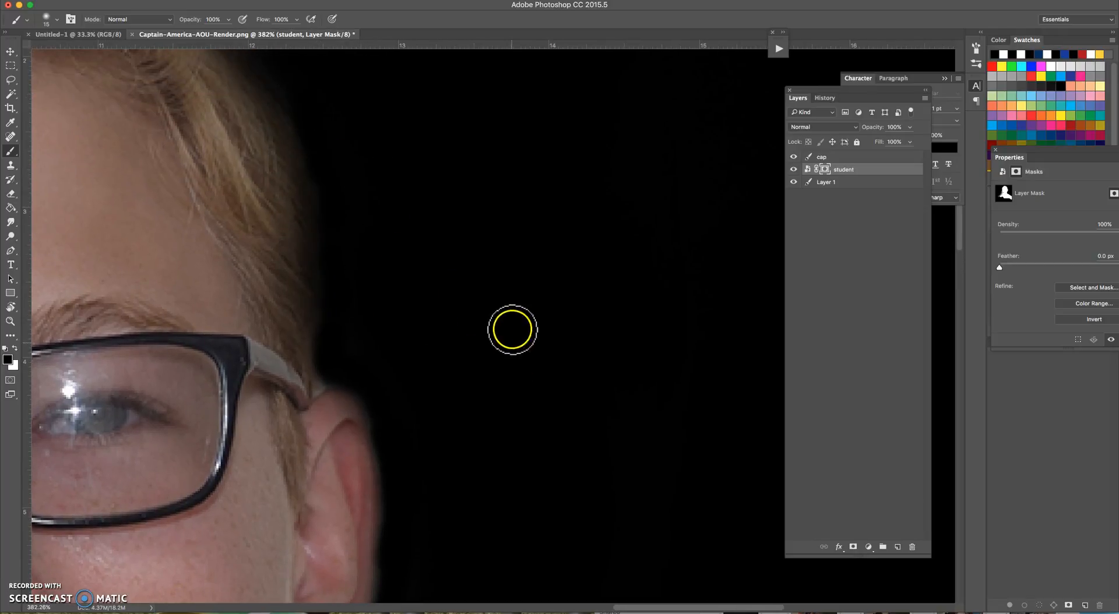
# Switch to the Move tool and scale the Captain America layer down to 97.47%.
pyautogui.press('z')
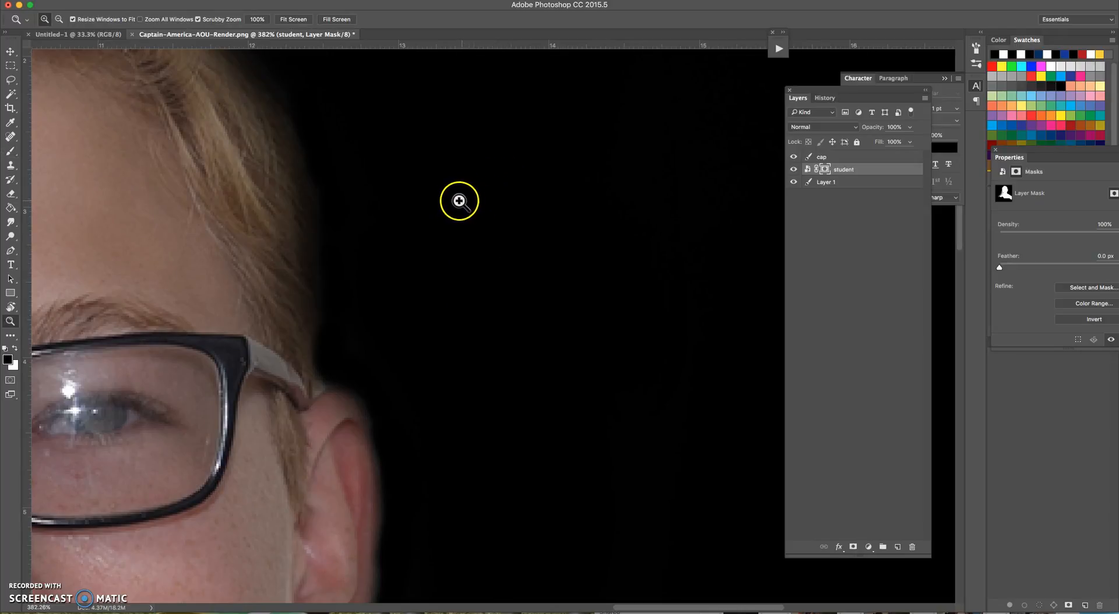
pyautogui.keyDown('alt'); pyautogui.click(452, 205); pyautogui.keyUp('alt')
pyautogui.keyDown('alt'); pyautogui.click(444, 218); pyautogui.keyUp('alt')
pyautogui.keyDown('alt'); pyautogui.click(454, 254); pyautogui.keyUp('alt')
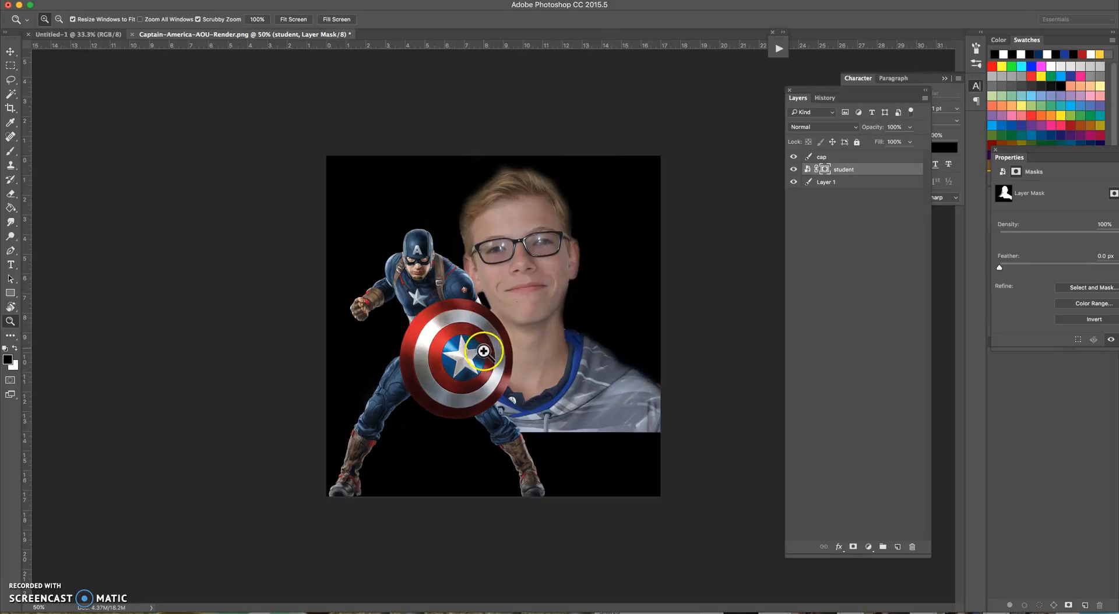
pyautogui.press('v')
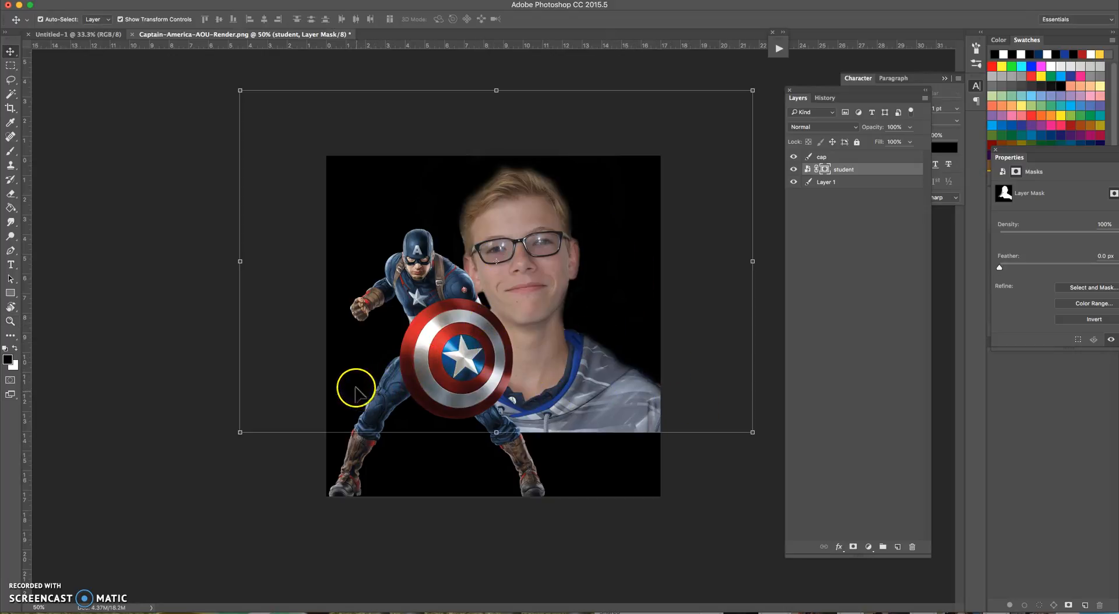
pyautogui.click(348, 456)
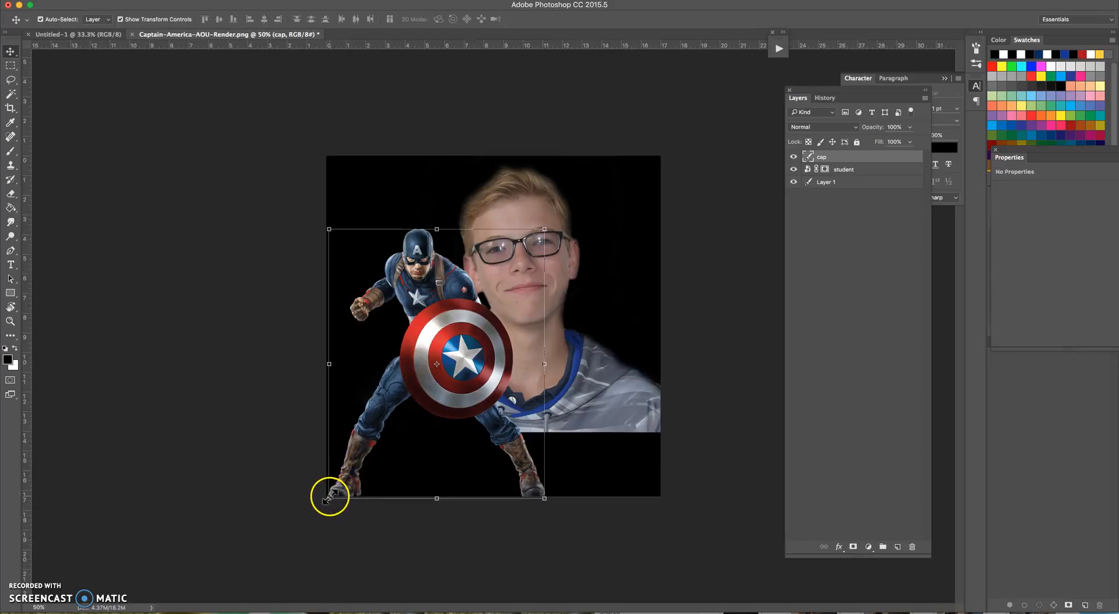
pyautogui.moveTo(329, 497); pyautogui.dragTo(334, 491)
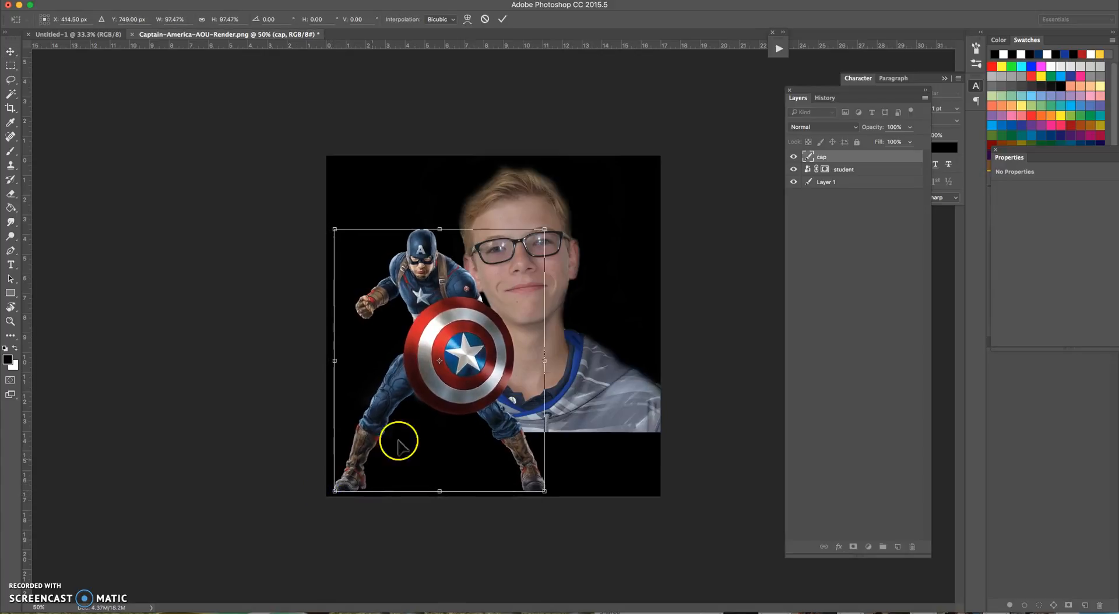
pyautogui.doubleClick(395, 385)
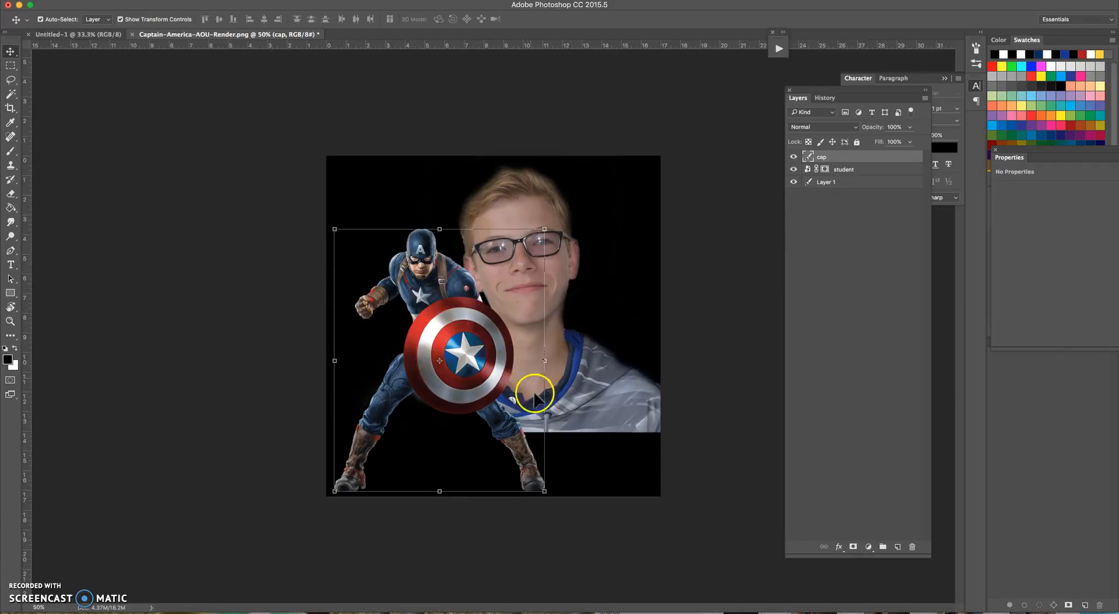
# Add an Outer Glow to the cap layer, with its color sampled from the red of Captain America's shield.
pyautogui.doubleClick(847, 162)
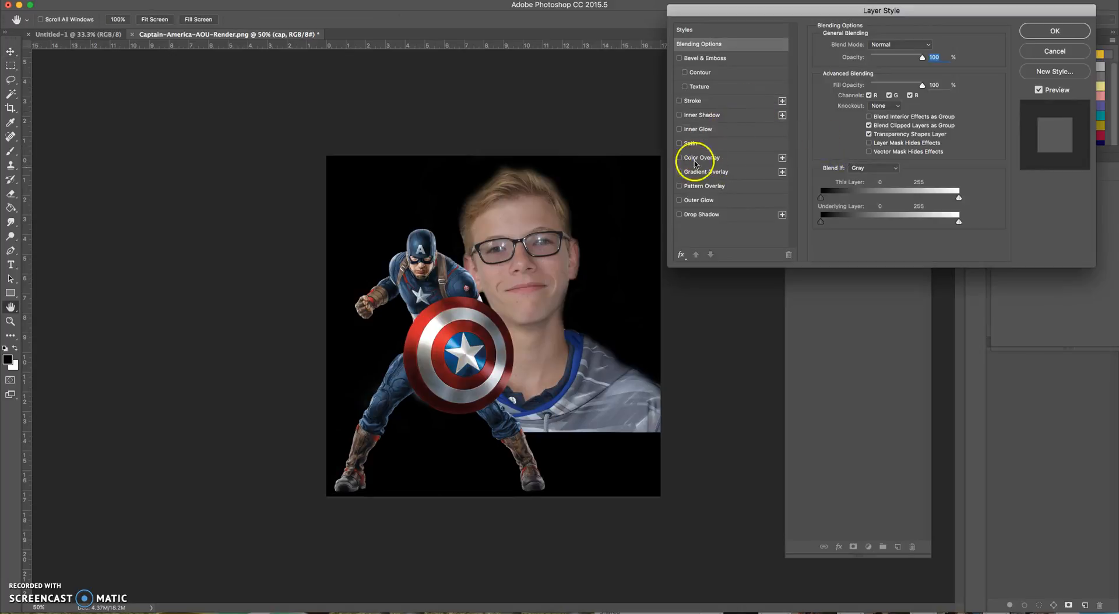
pyautogui.click(695, 201)
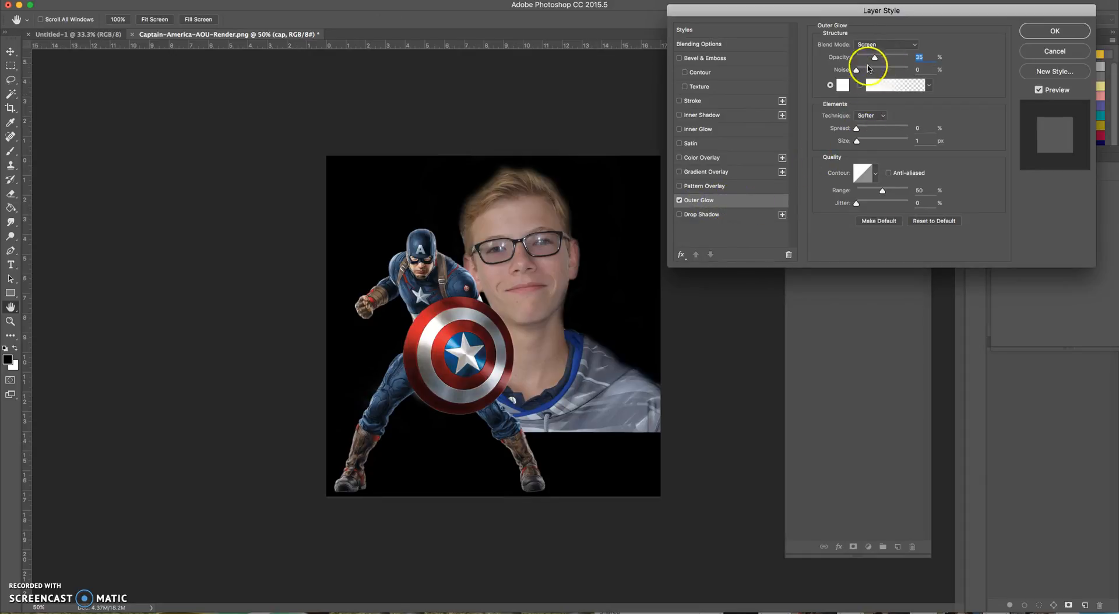
pyautogui.click(842, 86)
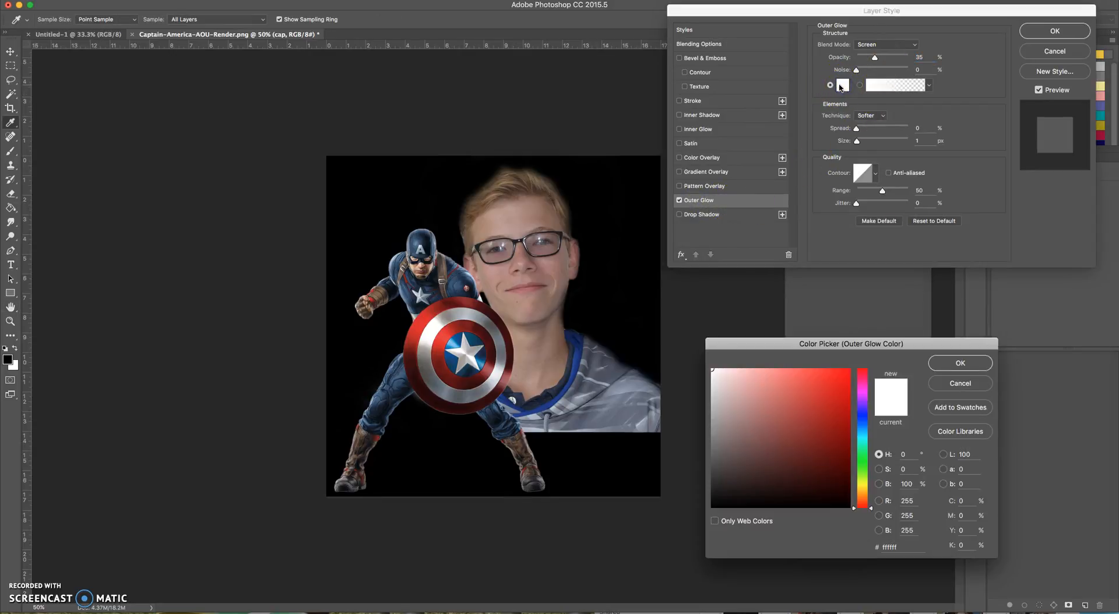
pyautogui.click(446, 330)
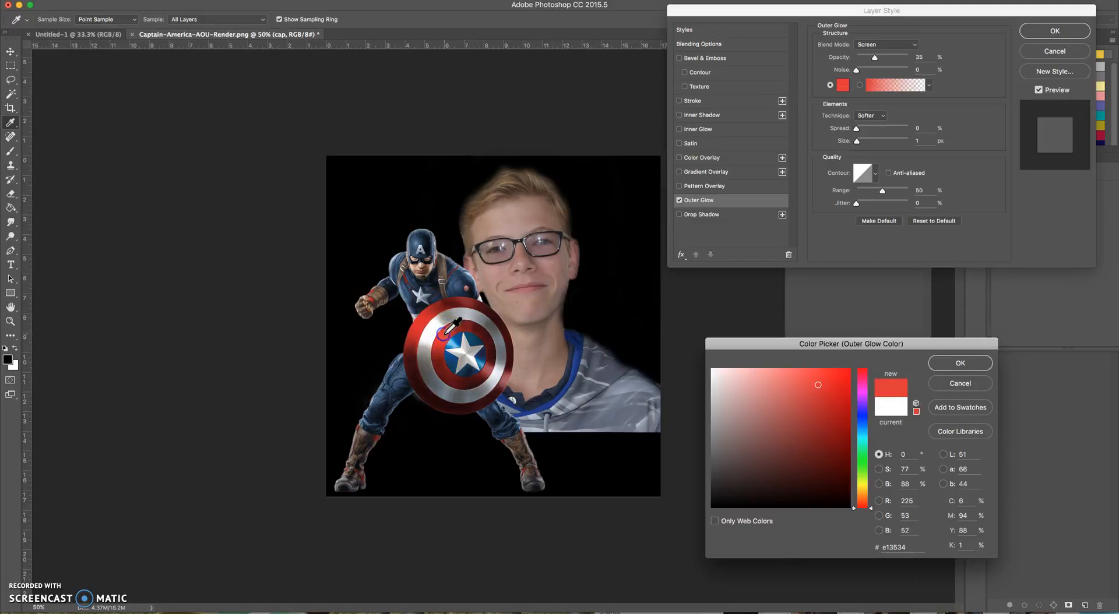
pyautogui.click(960, 364)
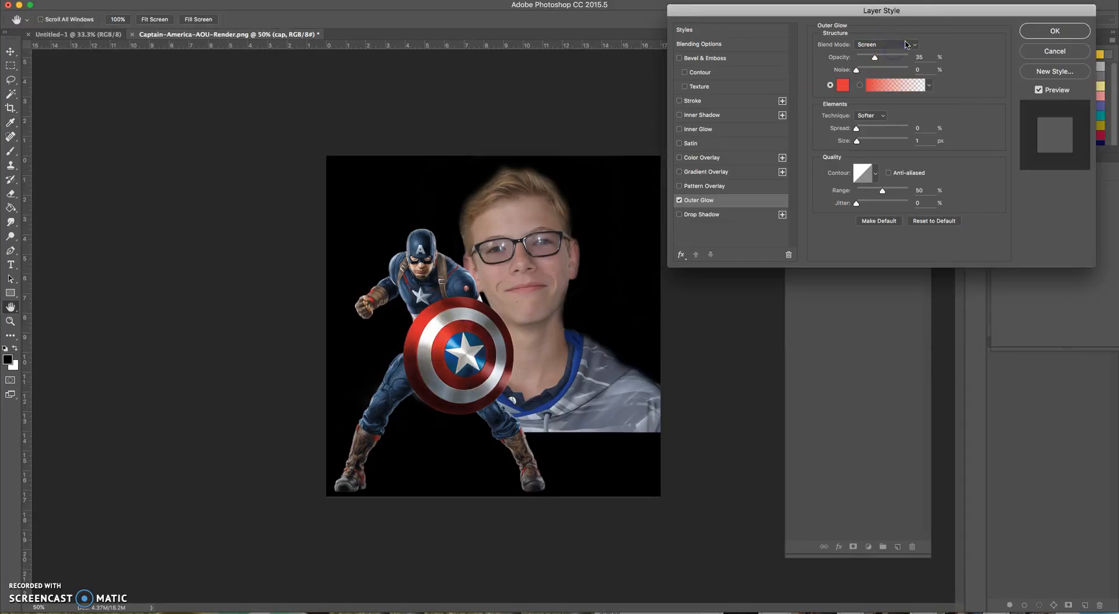
# Set the outer glow's blend mode to Normal and its size to 51 px, and apply the layer style.
pyautogui.click(906, 44)
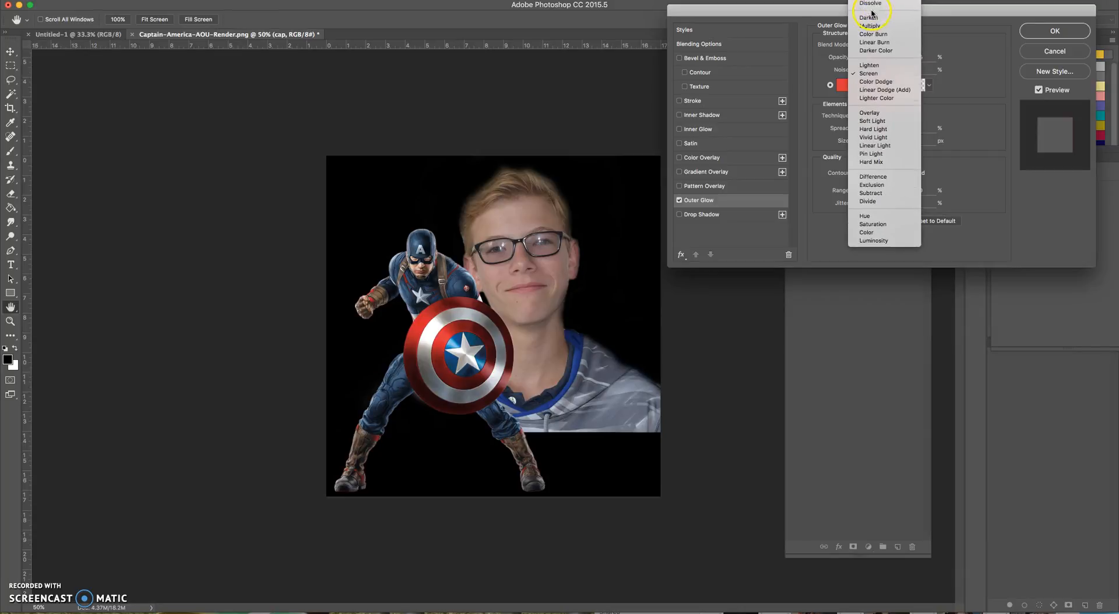
pyautogui.click(889, 32)
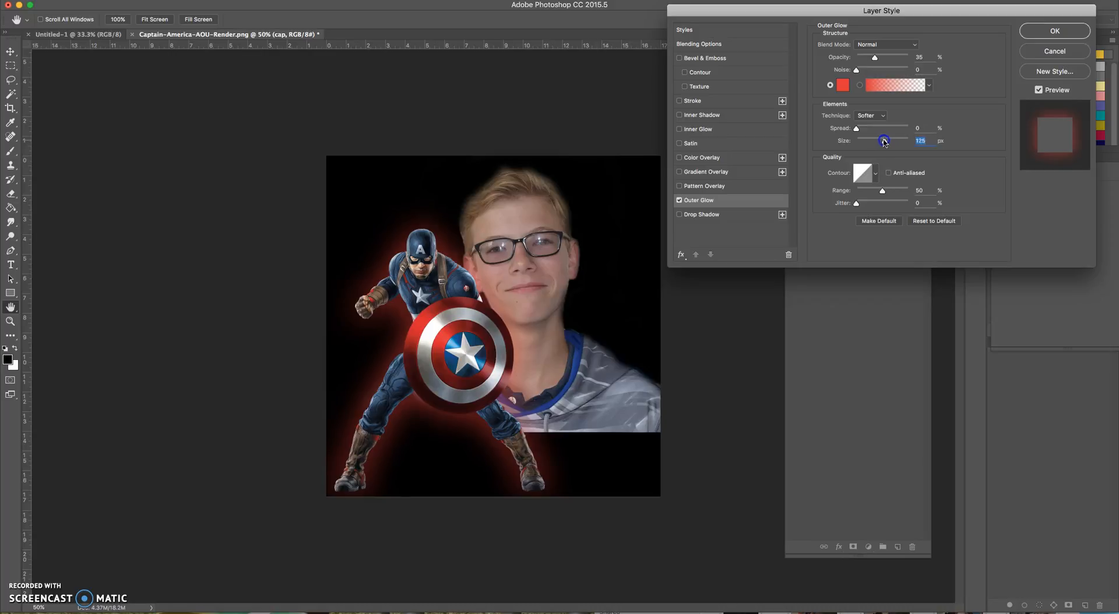
pyautogui.moveTo(876, 142); pyautogui.dragTo(871, 144)
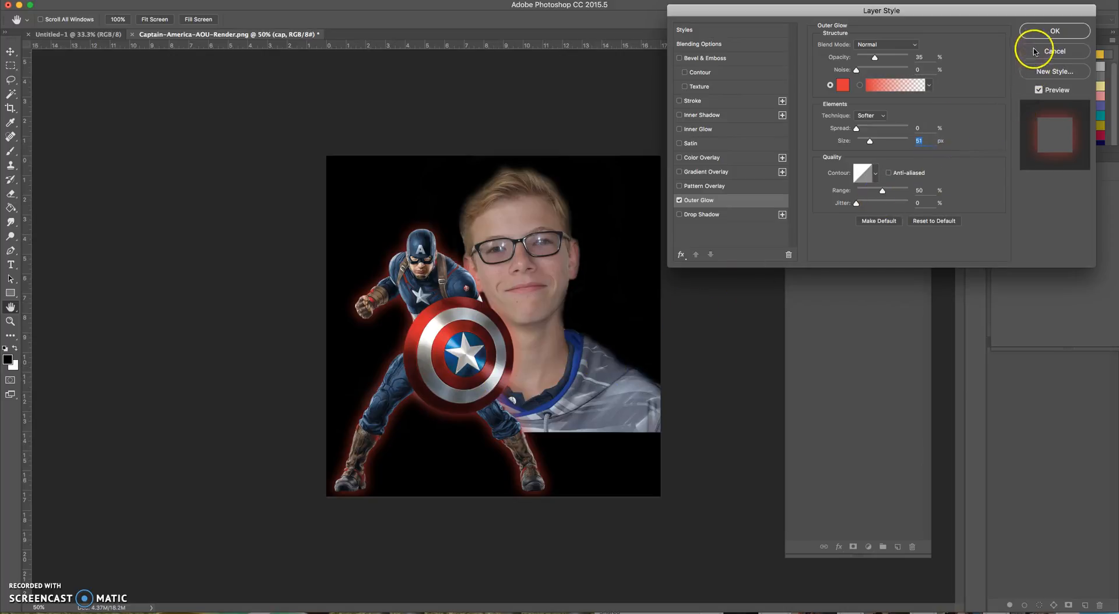
pyautogui.click(1051, 32)
pyautogui.press('v')
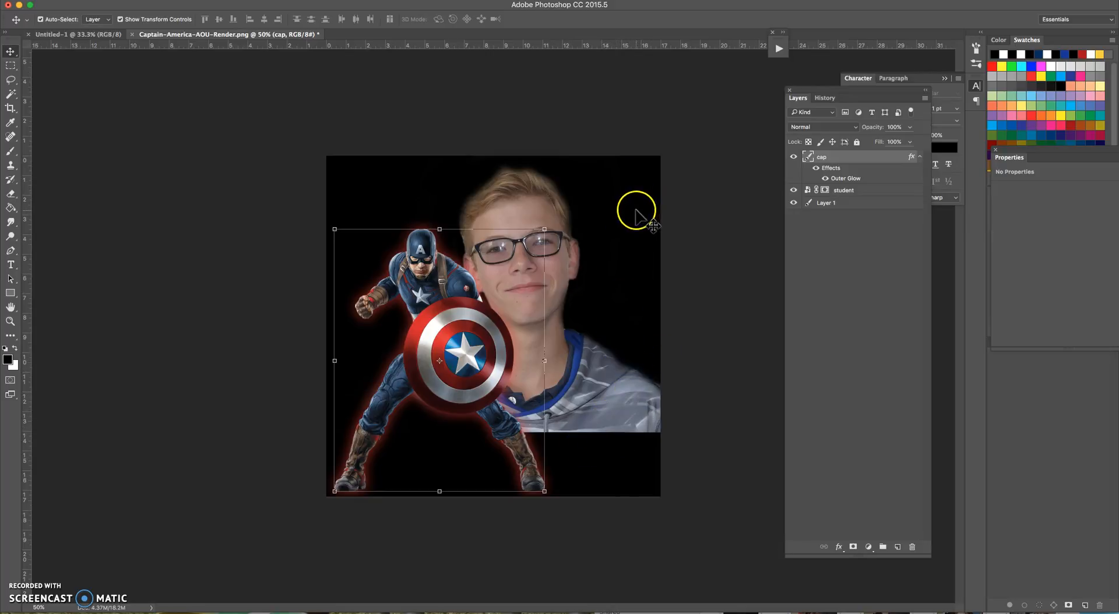
pyautogui.doubleClick(825, 189)
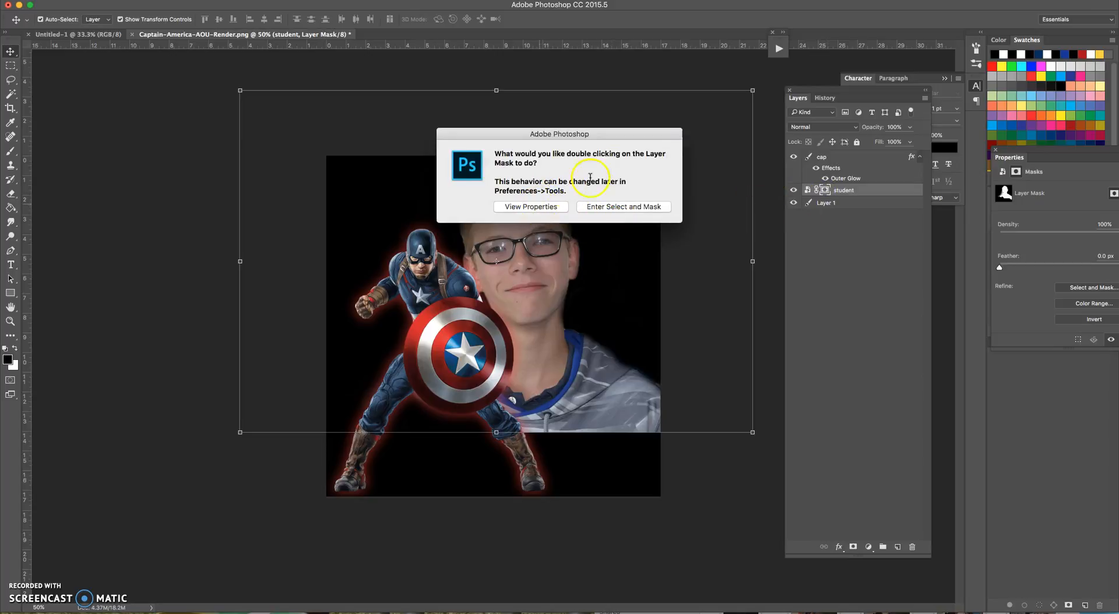
pyautogui.click(641, 207)
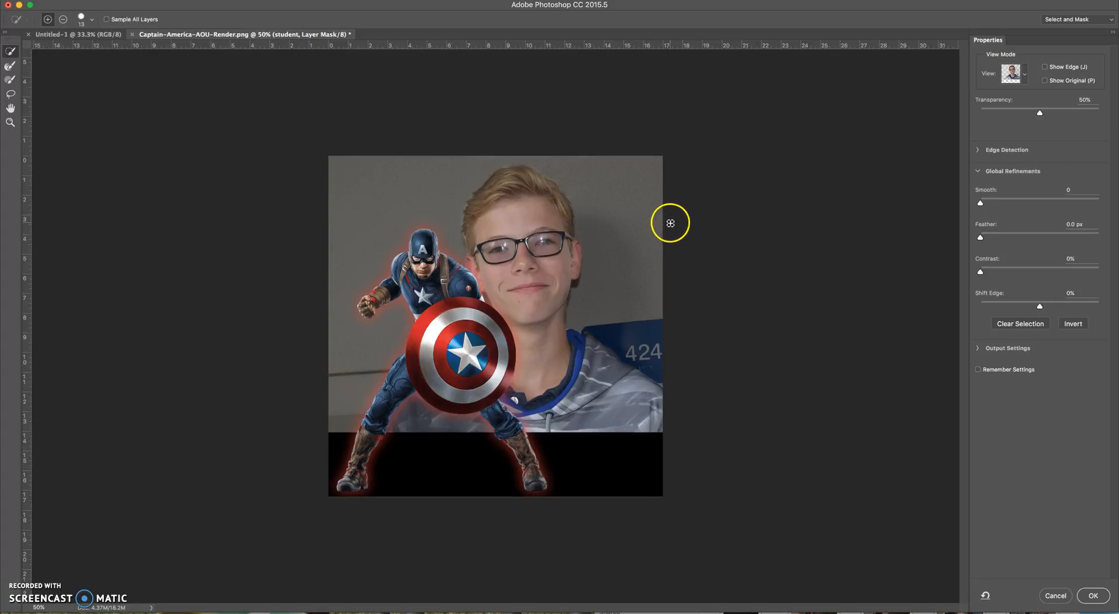
pyautogui.press('Return')
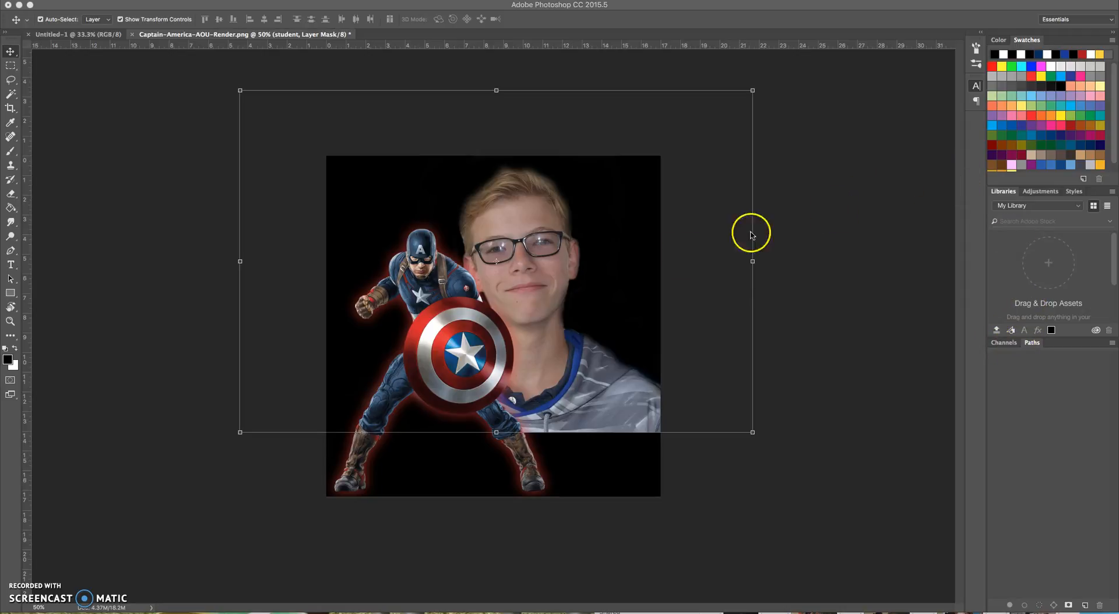
pyautogui.click(837, 214)
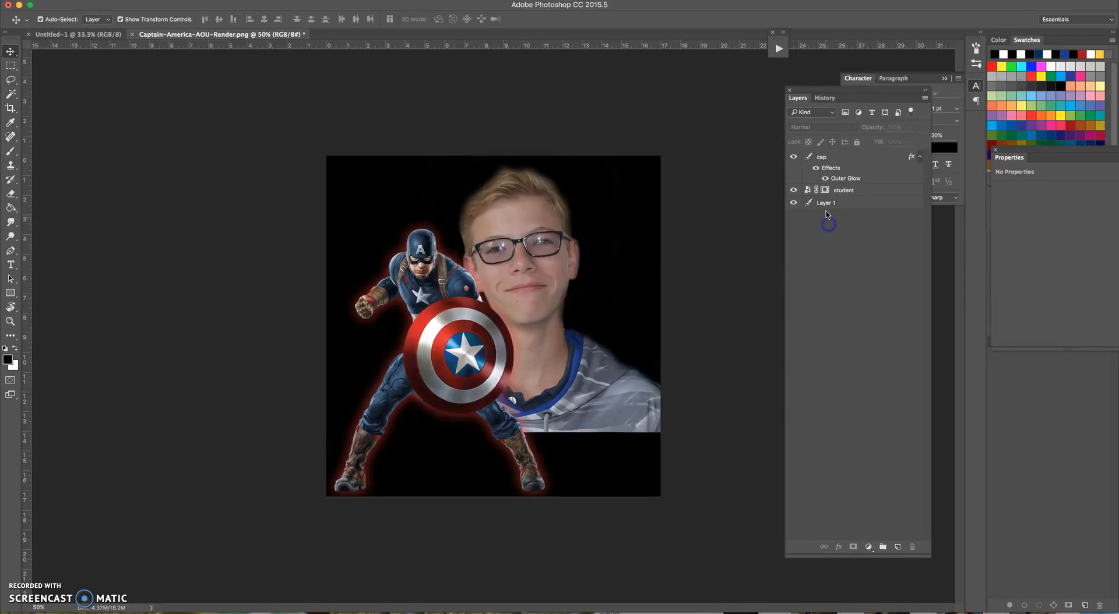
# Fade out the student's shoulder and the hoodie's lower edge on the layer mask with a soft 175 px black brush.
pyautogui.click(826, 191)
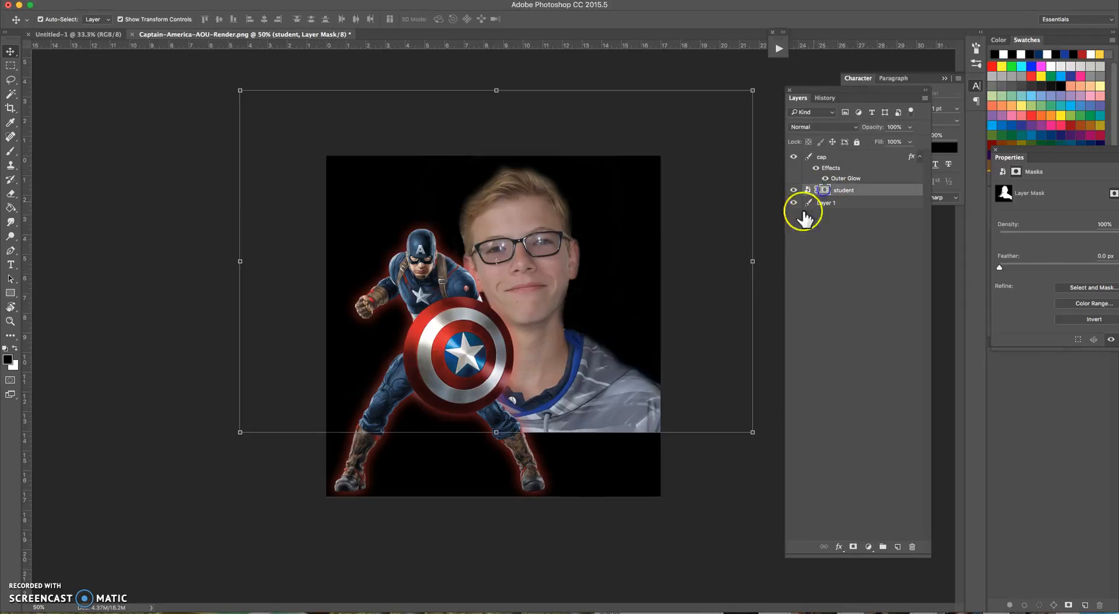
pyautogui.click(590, 405)
pyautogui.press('b')
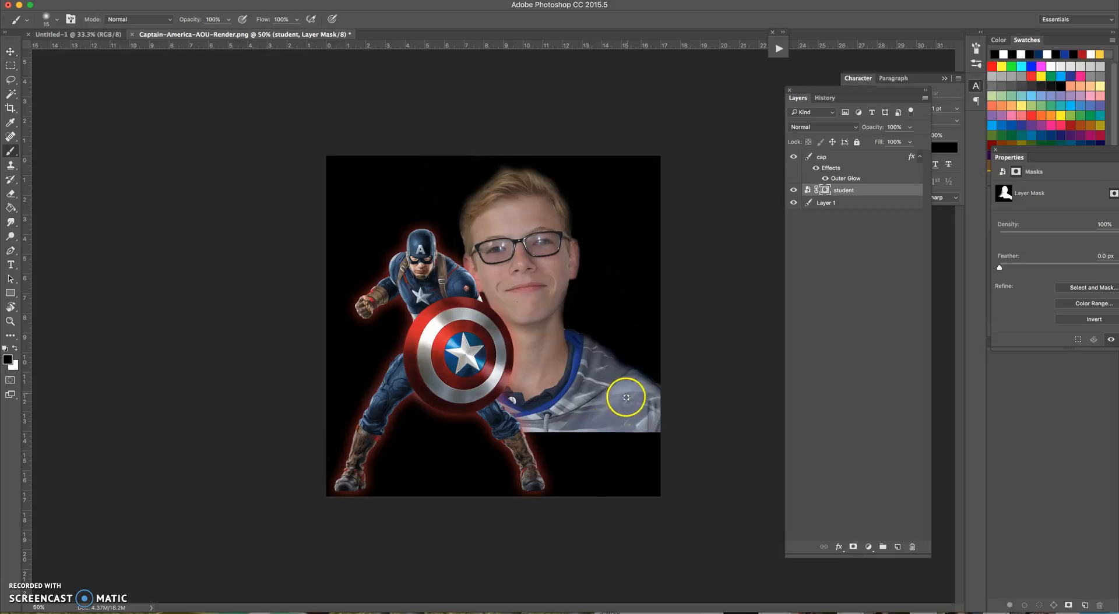
pyautogui.rightClick(614, 405)
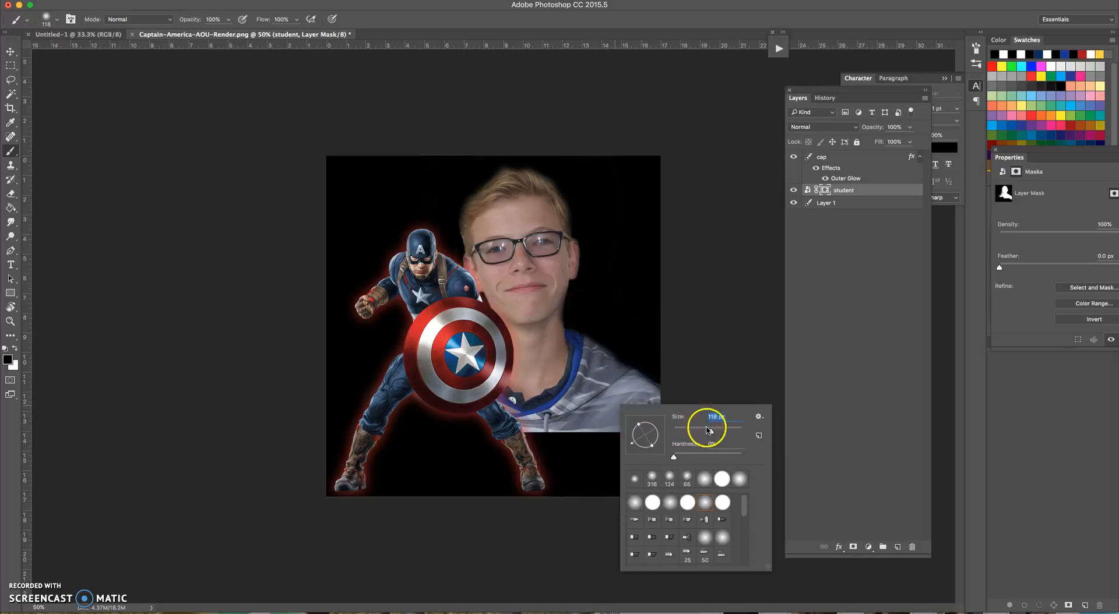
pyautogui.moveTo(721, 432); pyautogui.dragTo(723, 432)
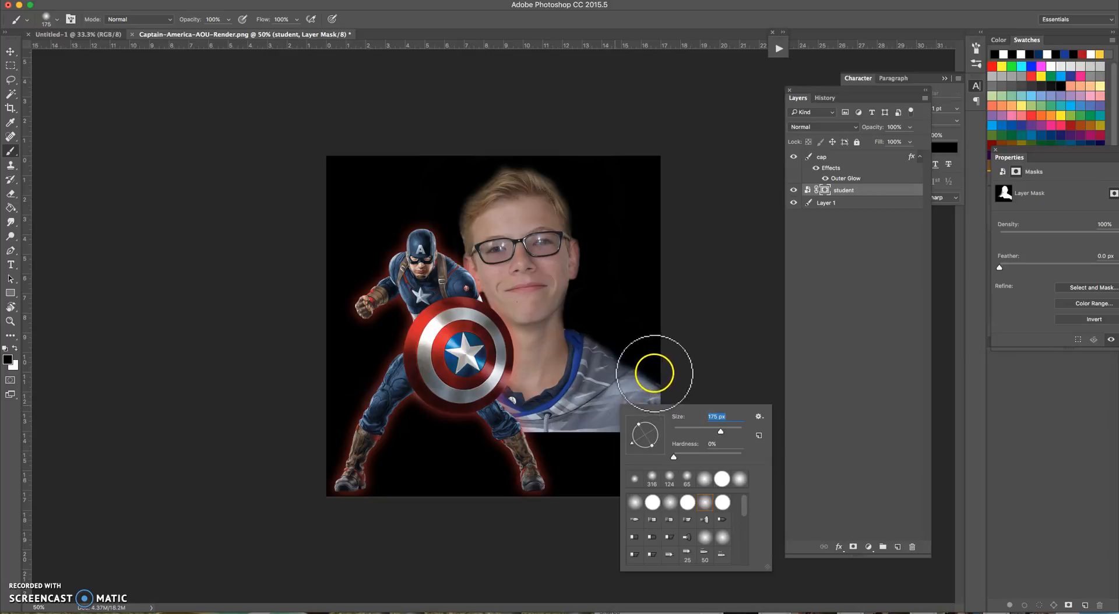
pyautogui.click(651, 393)
pyautogui.moveTo(632, 379)
pyautogui.mouseDown()
pyautogui.moveTo(600, 453)
pyautogui.moveTo(666, 350)
pyautogui.moveTo(543, 455)
pyautogui.moveTo(587, 444)
pyautogui.moveTo(523, 450)
pyautogui.moveTo(610, 420)
pyautogui.mouseUp()
pyautogui.moveTo(670, 333)
pyautogui.mouseDown()
pyautogui.moveTo(572, 456)
pyautogui.moveTo(627, 412)
pyautogui.moveTo(647, 338)
pyautogui.moveTo(635, 326)
pyautogui.moveTo(629, 417)
pyautogui.moveTo(635, 339)
pyautogui.moveTo(616, 430)
pyautogui.moveTo(619, 338)
pyautogui.moveTo(631, 392)
pyautogui.moveTo(630, 317)
pyautogui.moveTo(648, 296)
pyautogui.mouseUp()
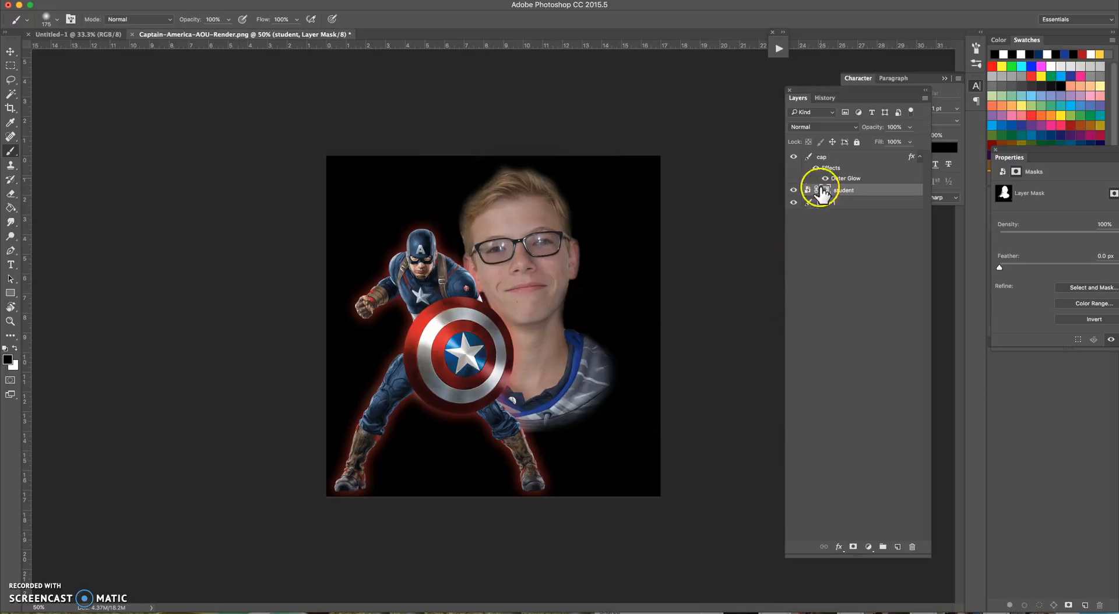
# Hide the black background on Layer 1 and start saving the composite under Save As in the Downloads folder.
pyautogui.click(849, 204)
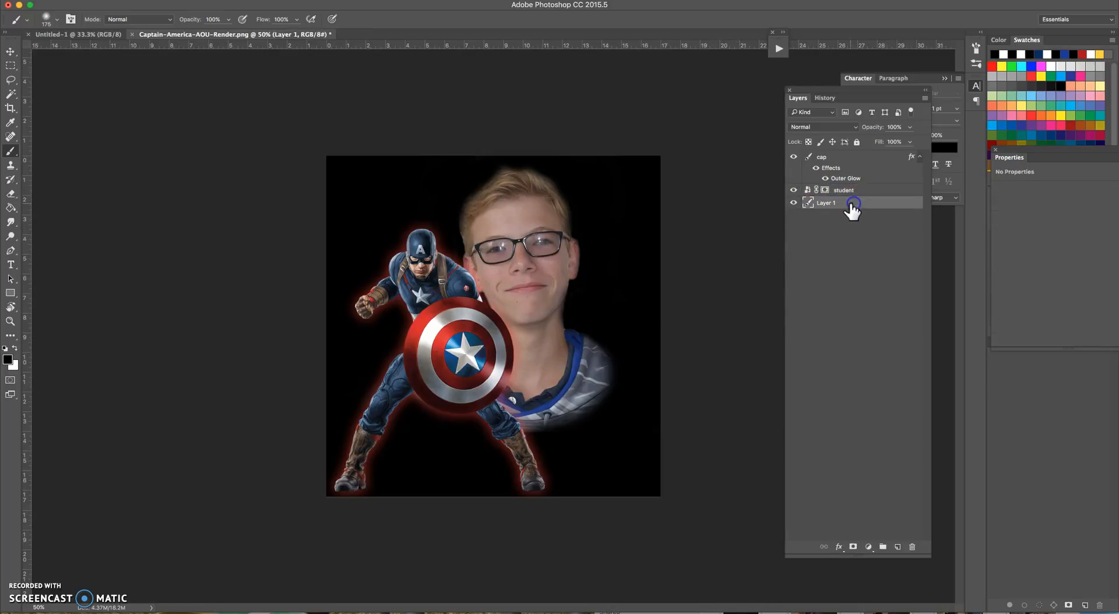
pyautogui.click(794, 204)
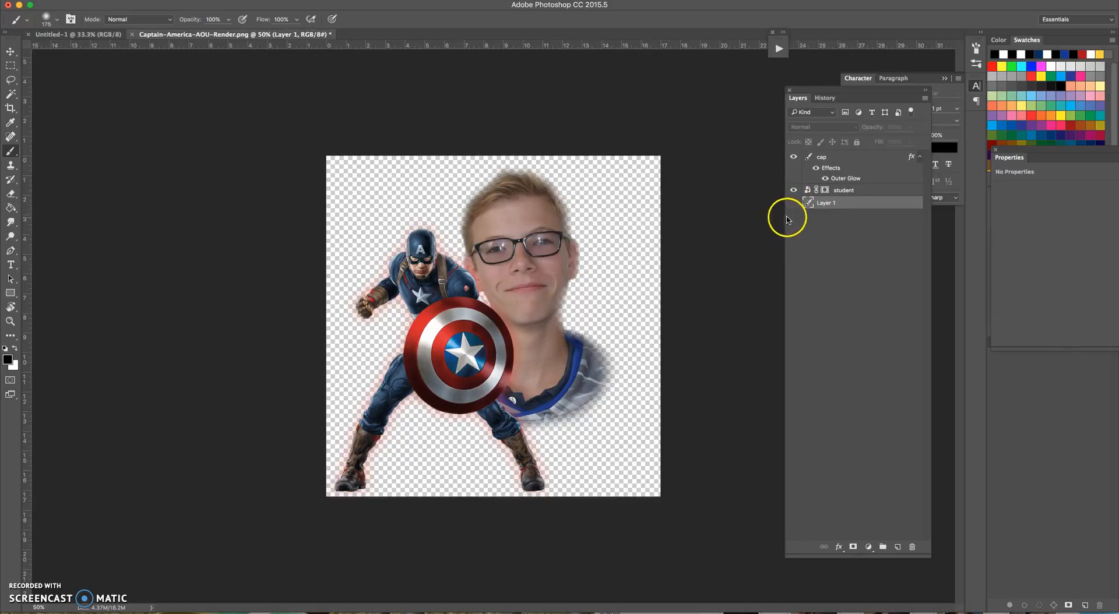
pyautogui.click(100, 1)
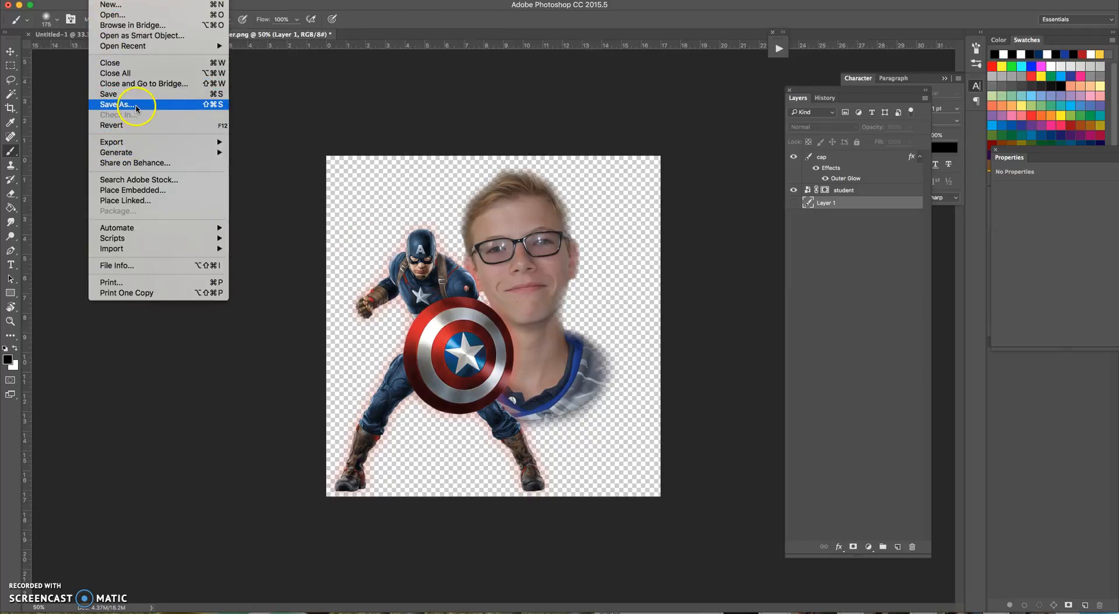
pyautogui.click(138, 106)
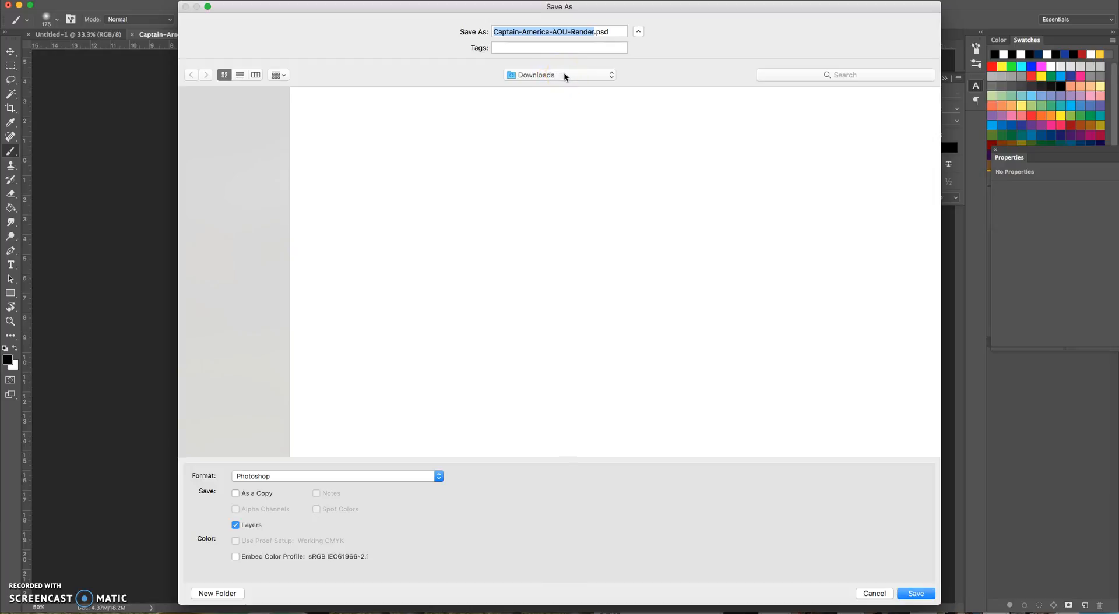
pyautogui.click(573, 86)
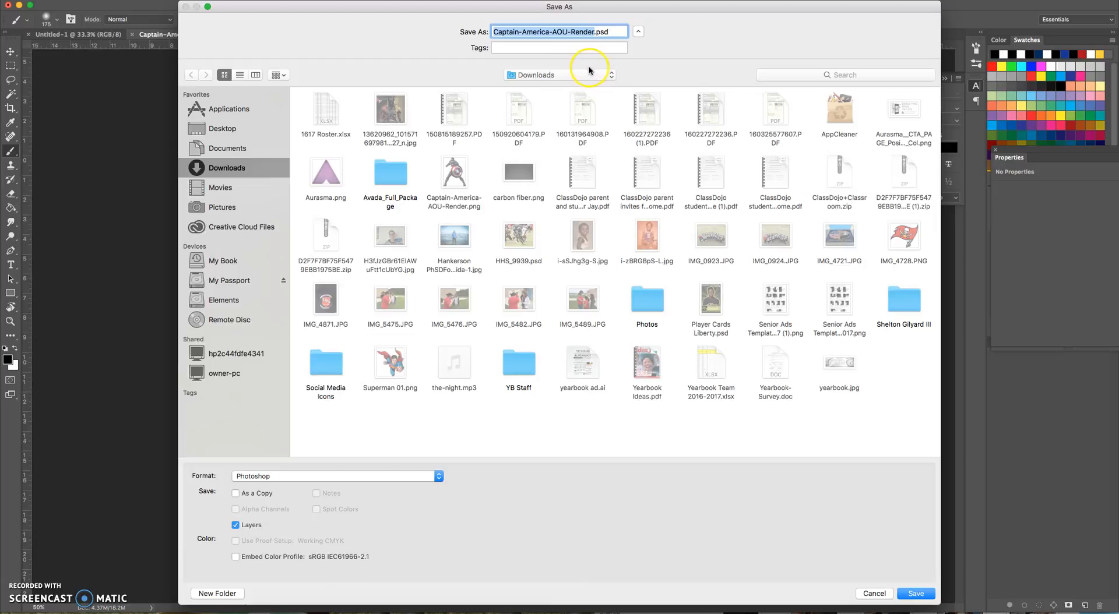
pyautogui.click(581, 74)
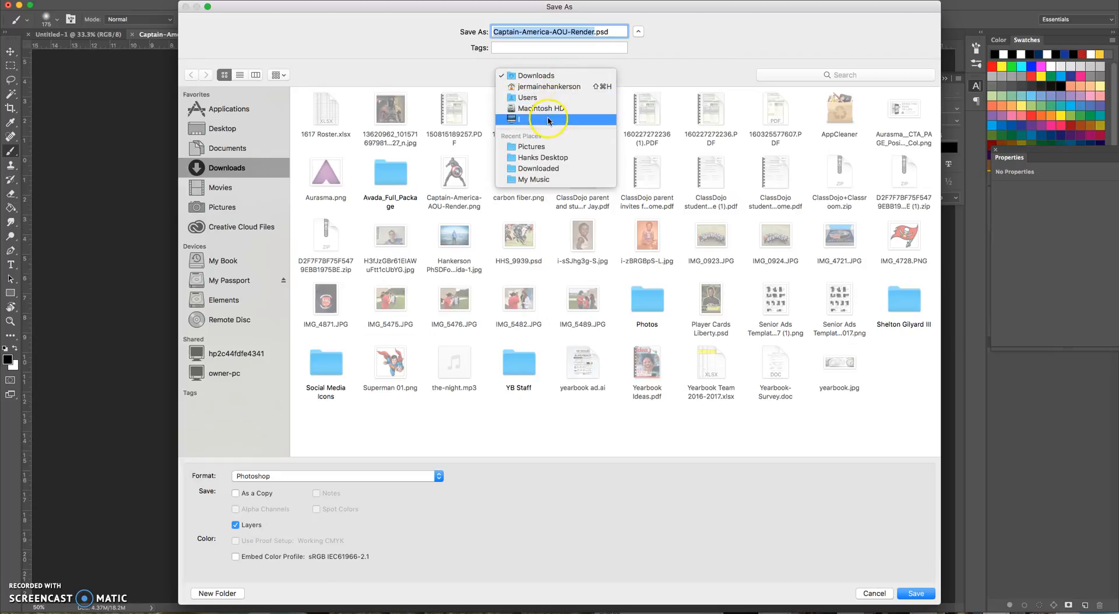
pyautogui.click(652, 63)
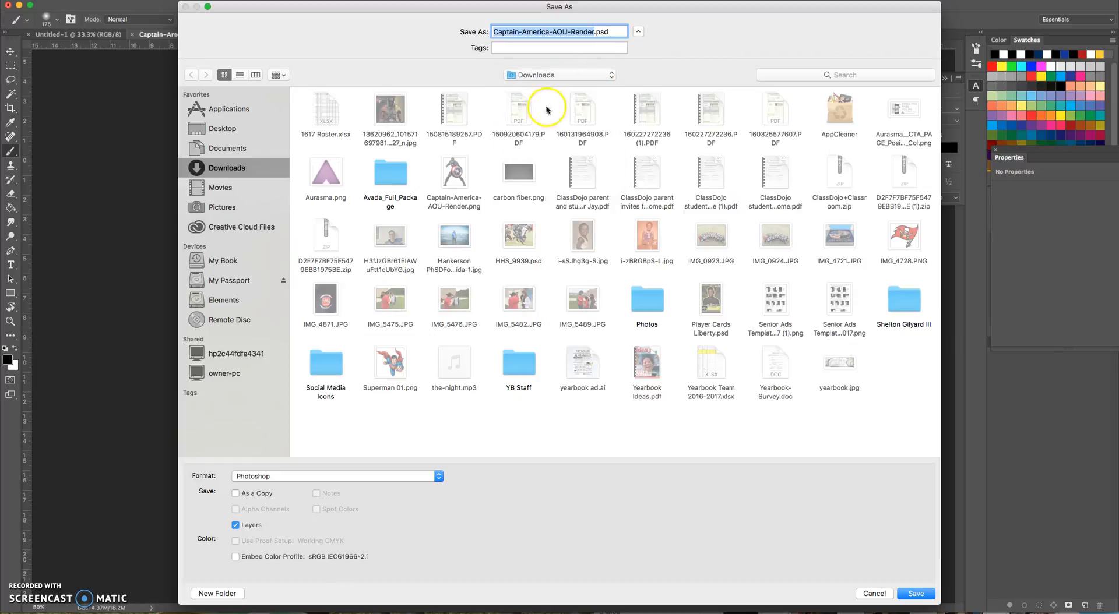
# Save the composite as a PNG copy with Smallest / Slow compression and no interlacing.
pyautogui.click(315, 476)
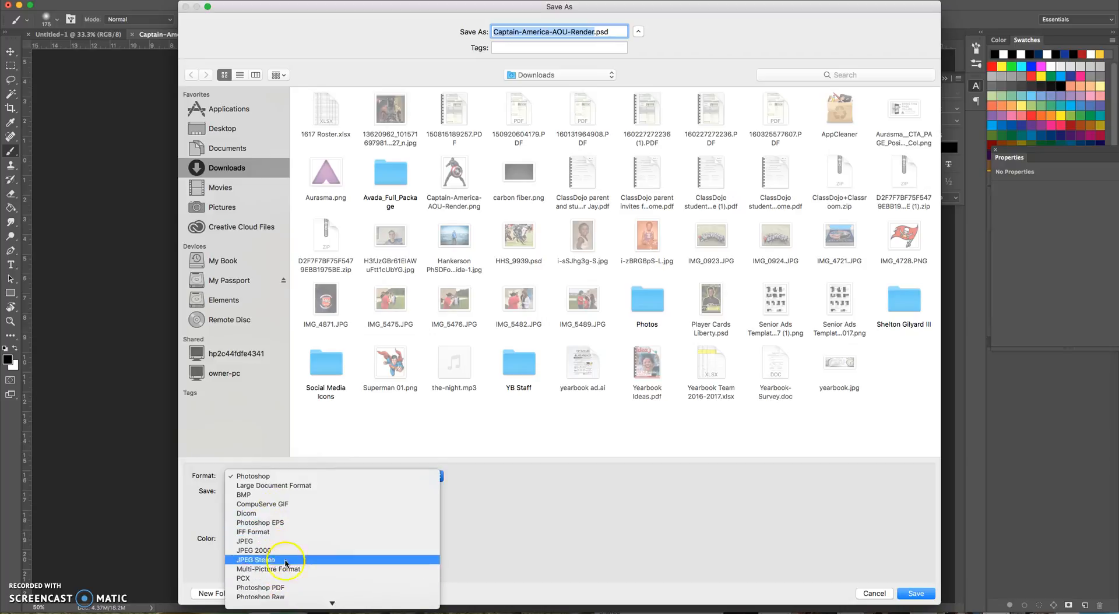
pyautogui.moveTo(333, 603)
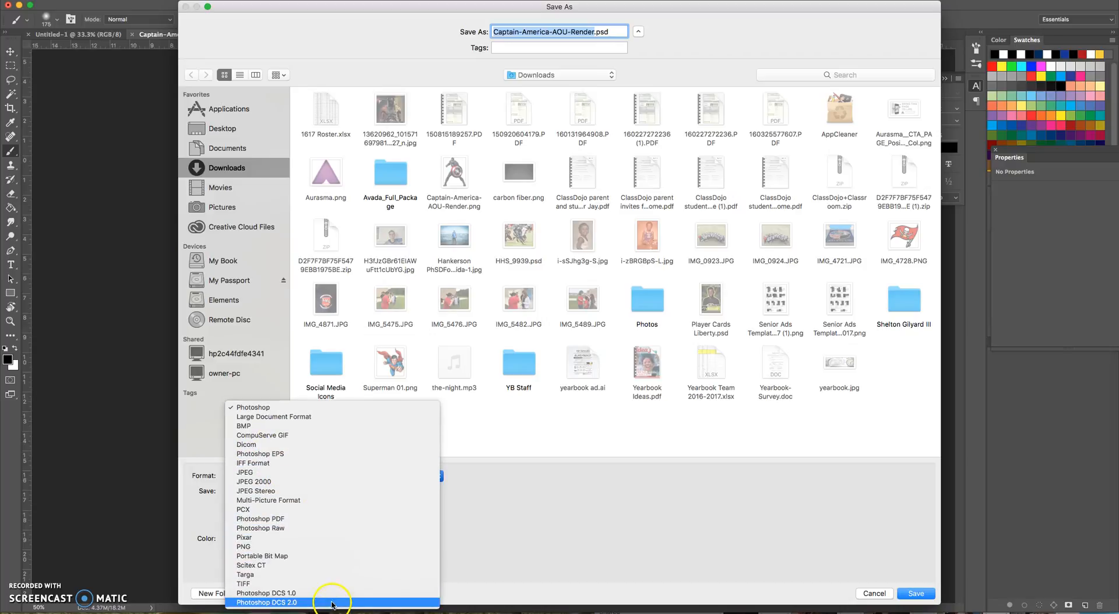
pyautogui.click(280, 547)
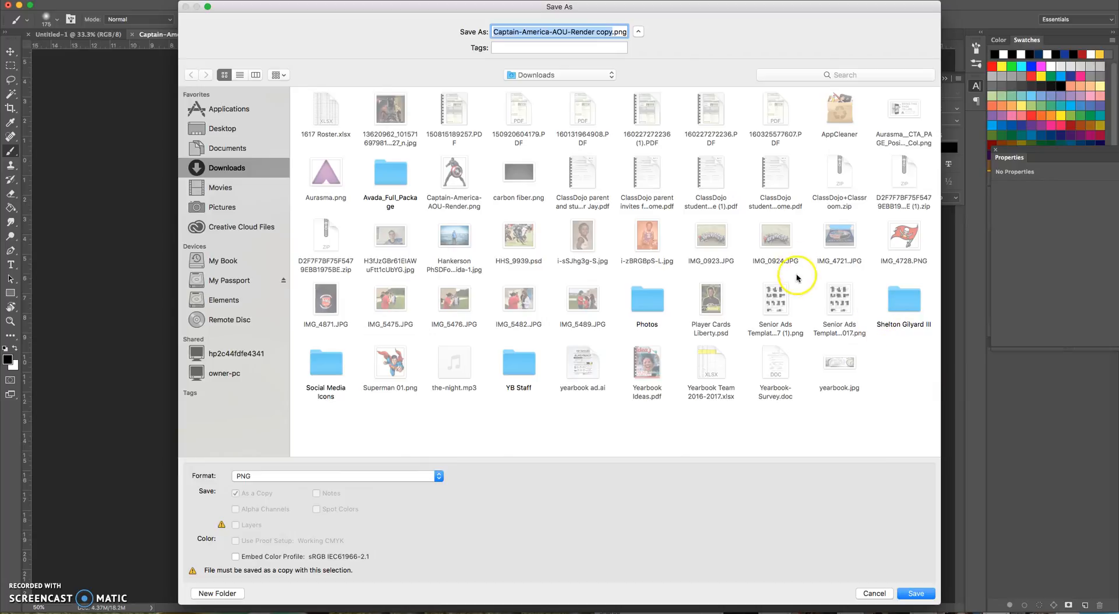
pyautogui.click(912, 595)
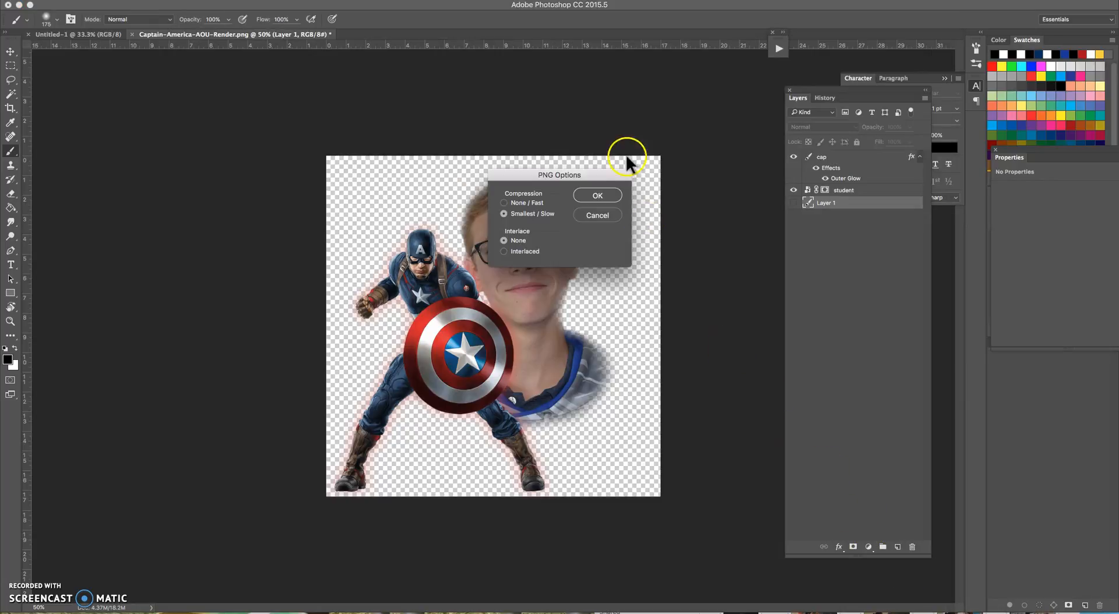
pyautogui.click(598, 196)
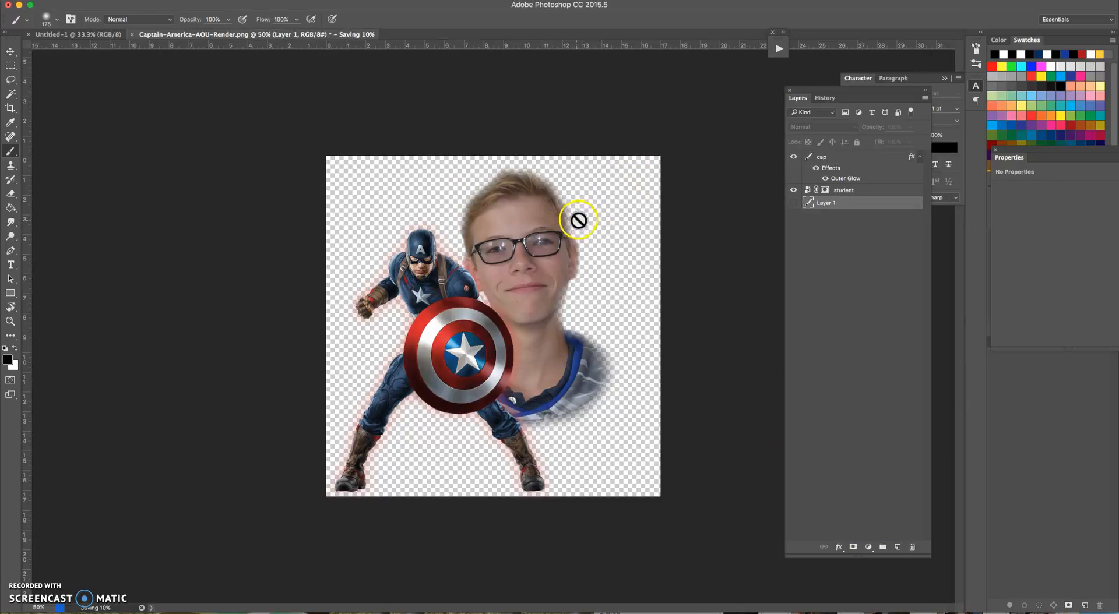